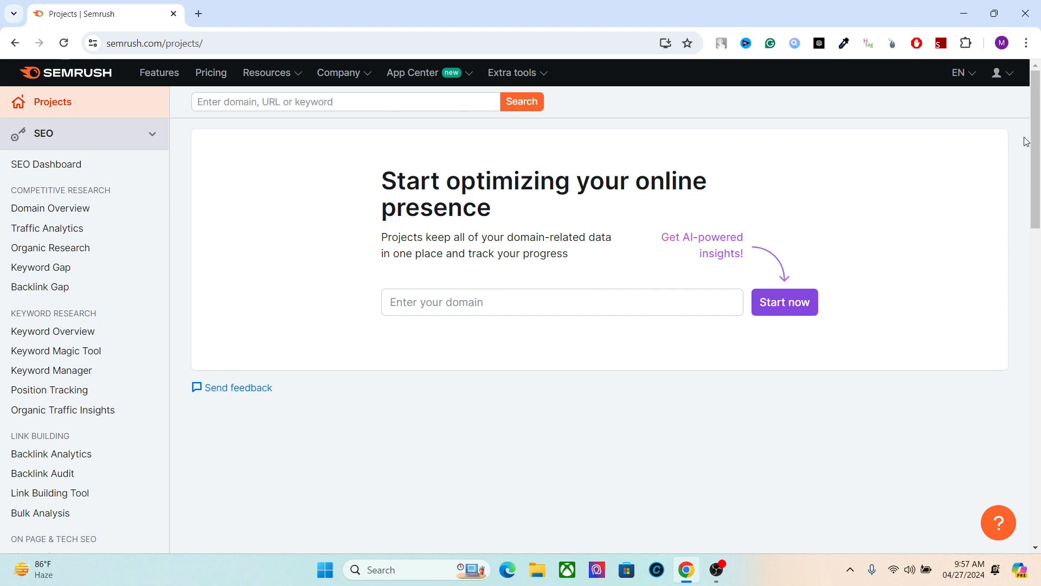
left_click_drag(1036, 128, 1039, 126)
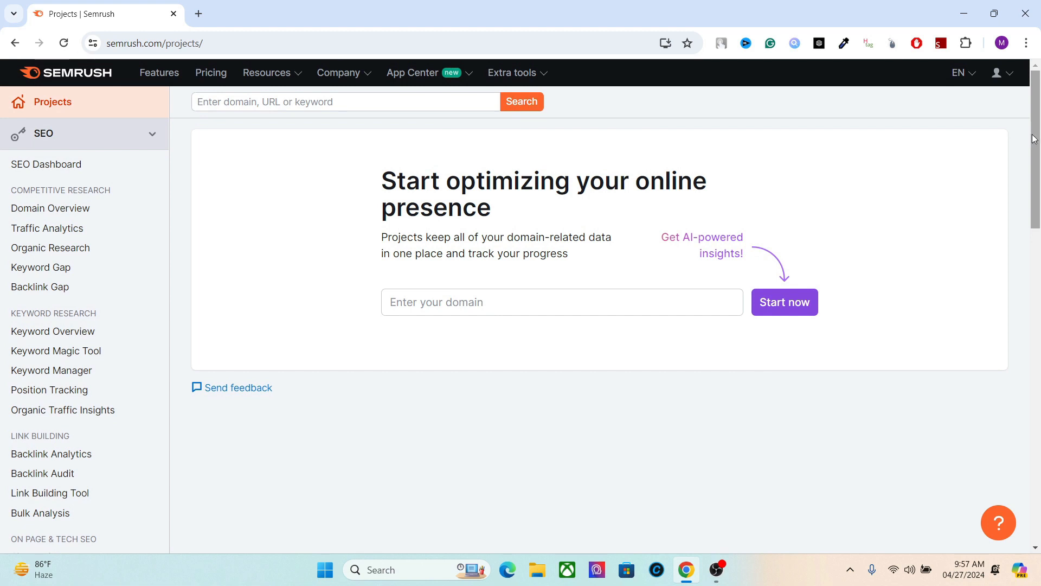
left_click_drag(1037, 147, 1036, 138)
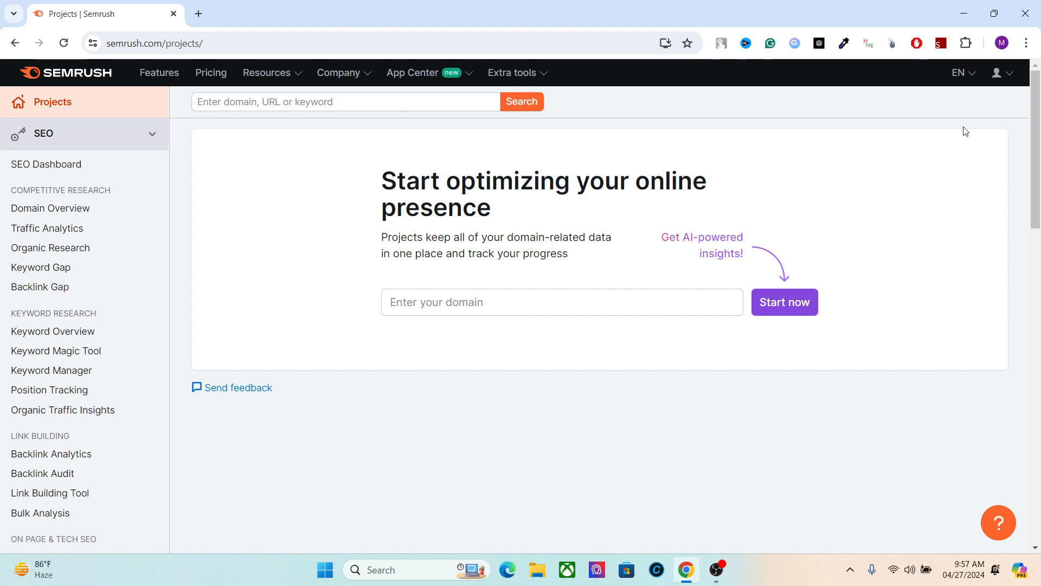
Create a new project for the domain vblog.fun
left_click(603, 301)
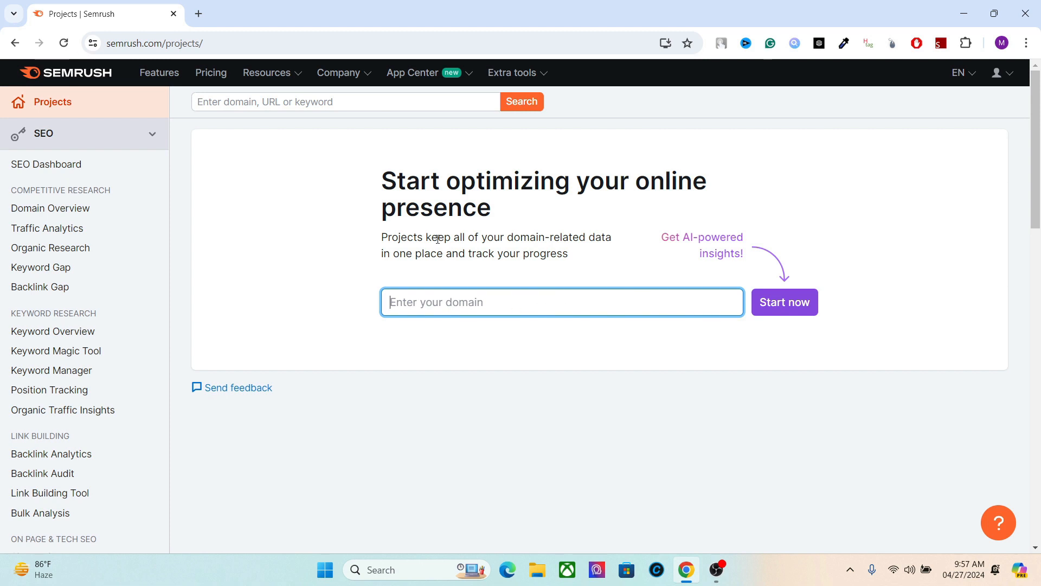
type("vib")
type("log")
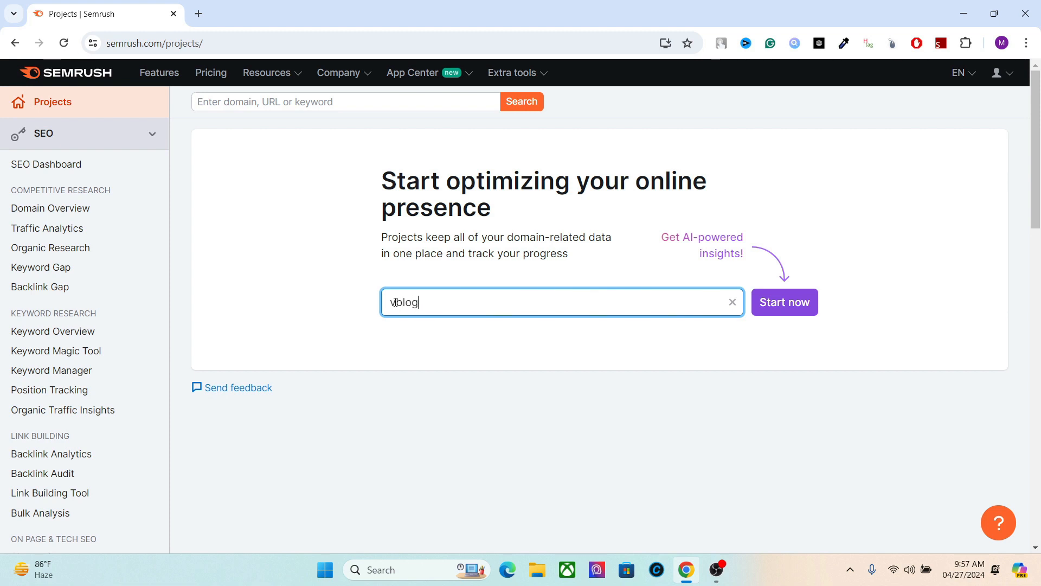
type(".fun")
left_click(793, 315)
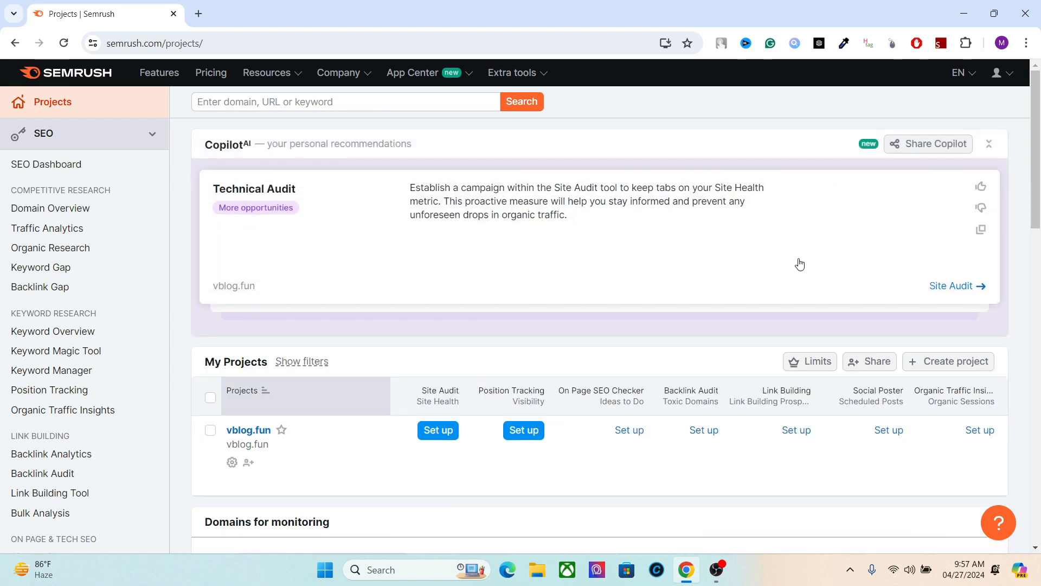
Start the Site Audit setup for the vblog.fun project
left_click_drag(1034, 214, 1028, 255)
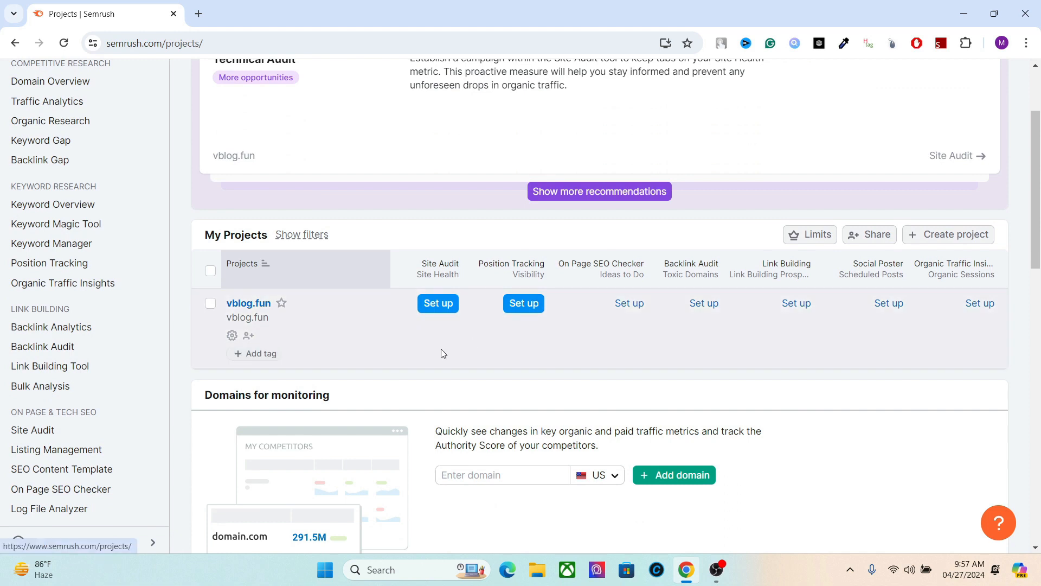
left_click_drag(1035, 235, 1036, 264)
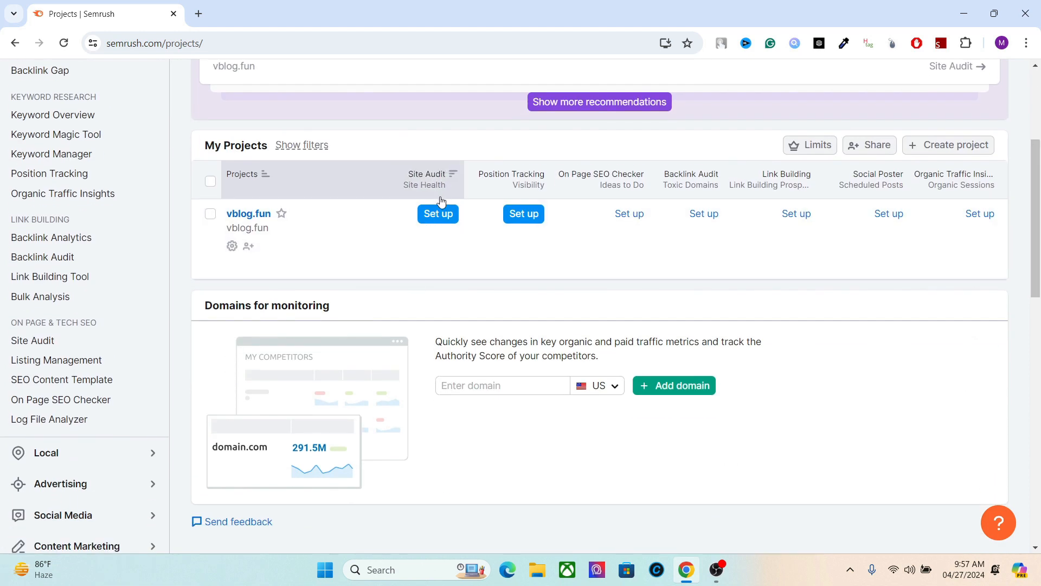
left_click(429, 216)
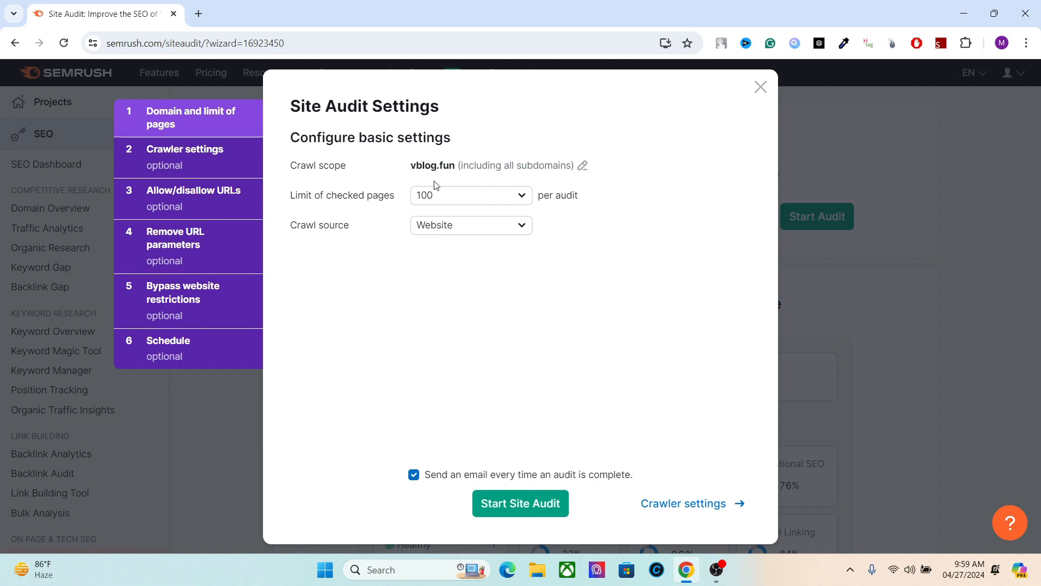
Exclude the subdomains from the crawl scope of vblog.fun and save the change
left_click(583, 165)
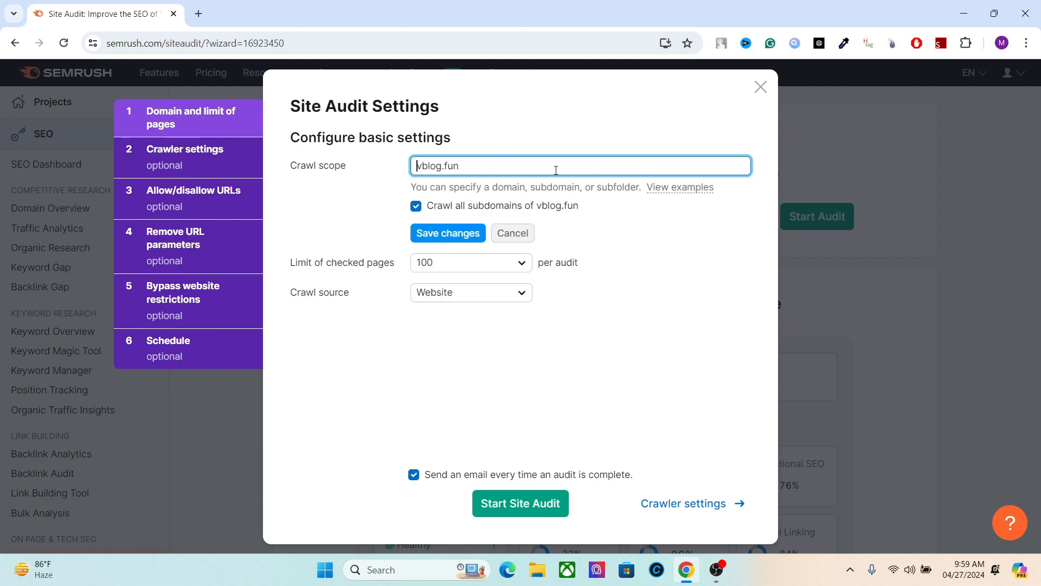
left_click(416, 206)
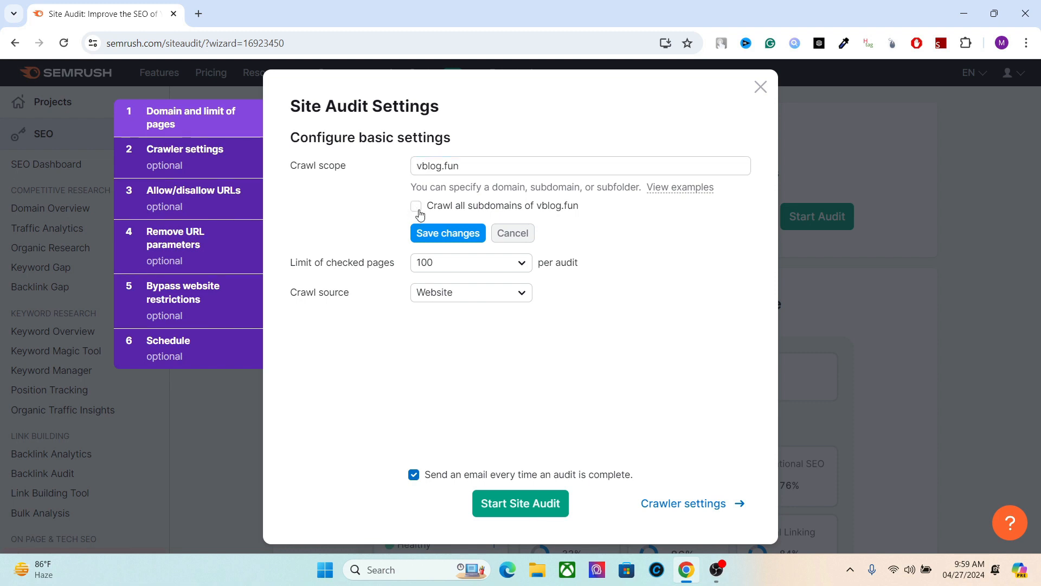
left_click(417, 212)
left_click(417, 210)
left_click(418, 210)
left_click(418, 211)
left_click(428, 233)
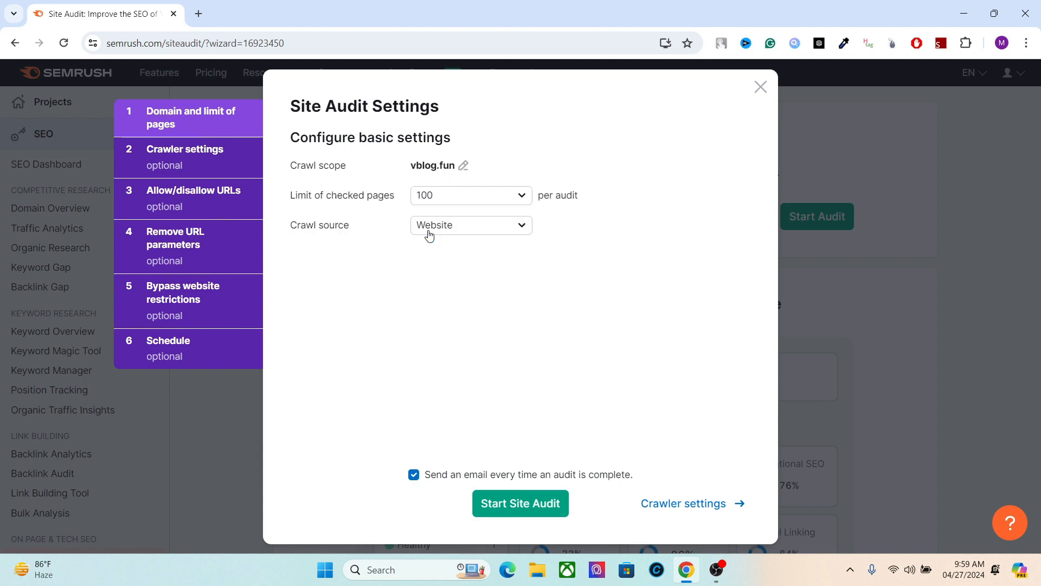
Review the page limit options and set the limit of checked pages to 100 per audit
left_click(521, 197)
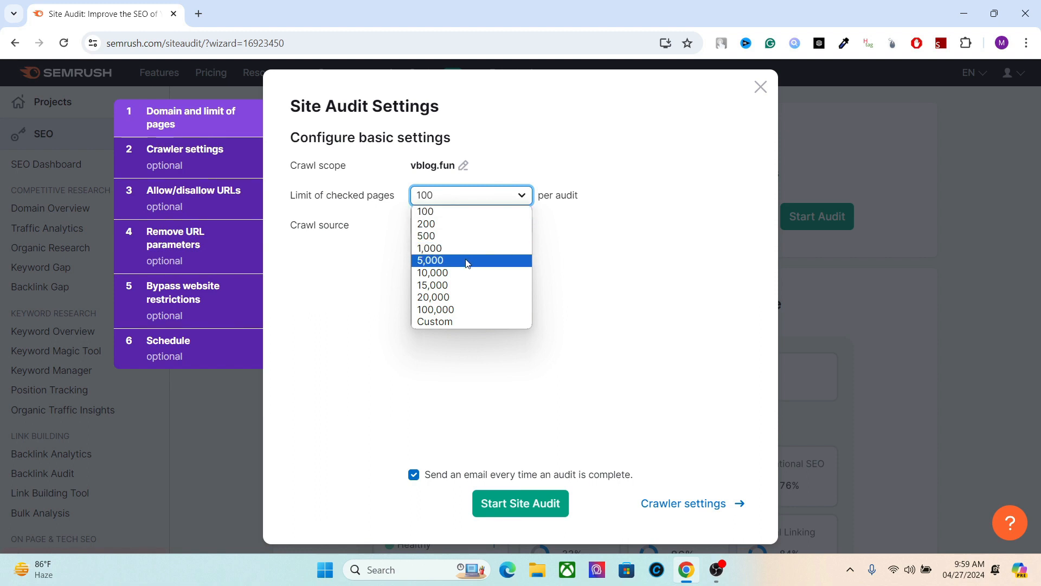
left_click(591, 276)
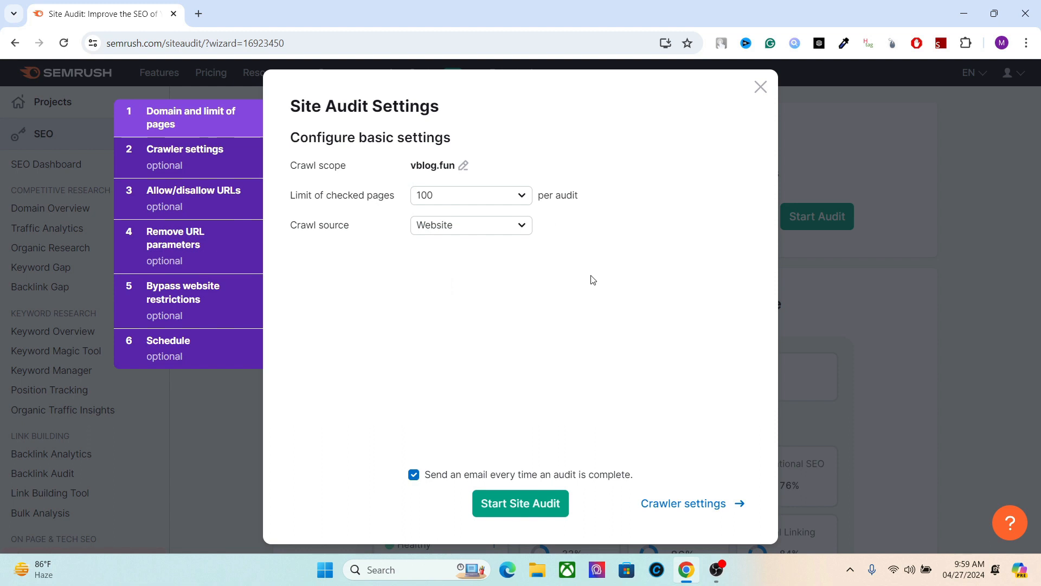
left_click(477, 199)
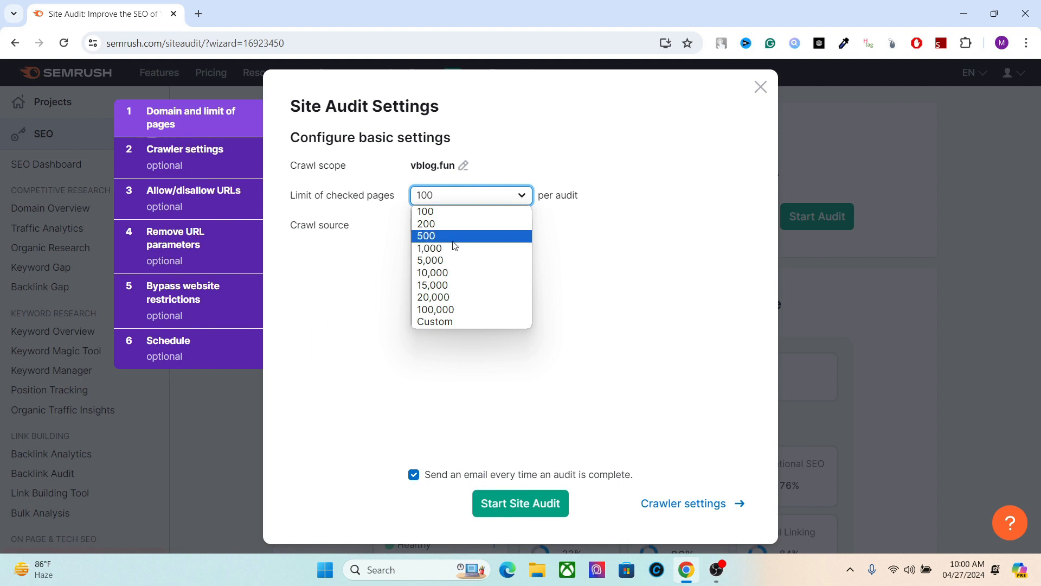
left_click(466, 214)
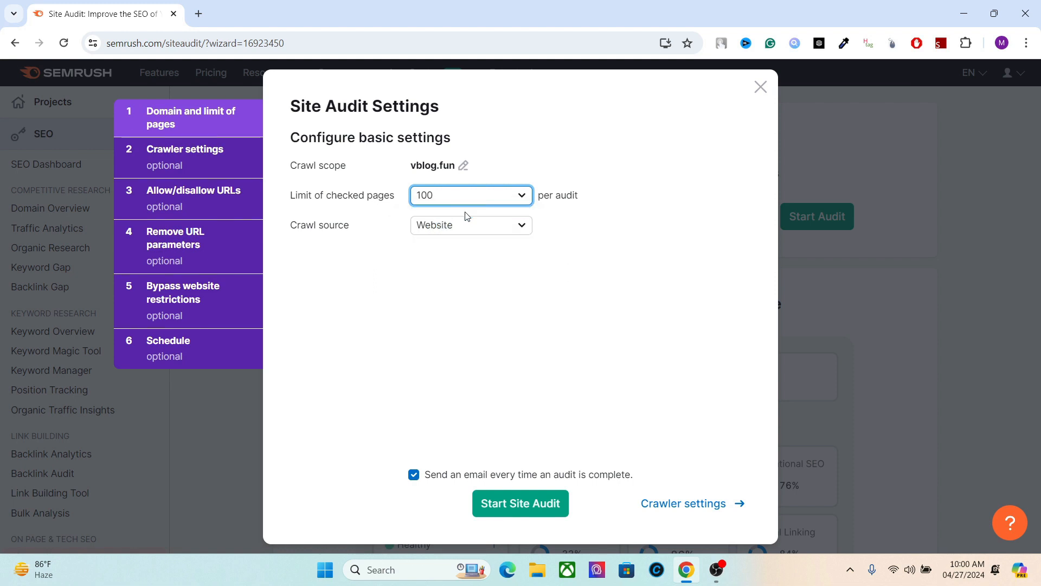
left_click(495, 199)
left_click(495, 198)
Set the audit's crawl source to Sitemaps on site
left_click(517, 226)
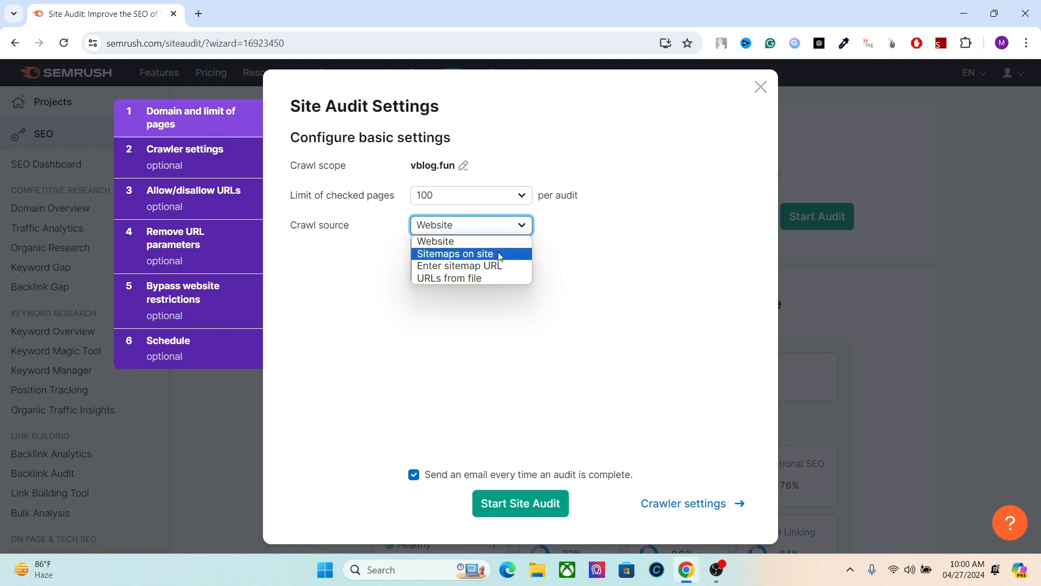
left_click(461, 247)
left_click(465, 229)
left_click(454, 254)
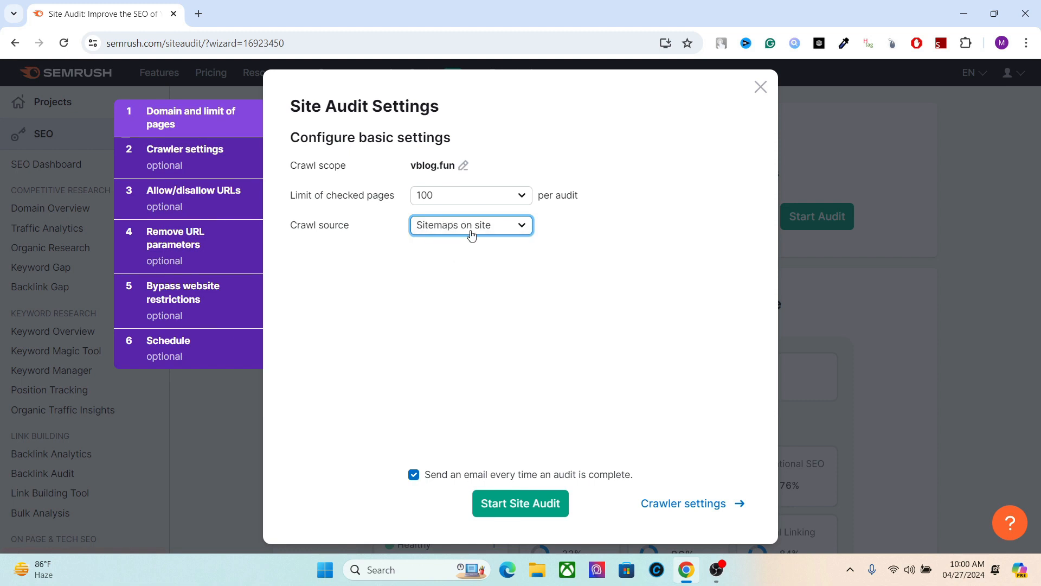
left_click(196, 14)
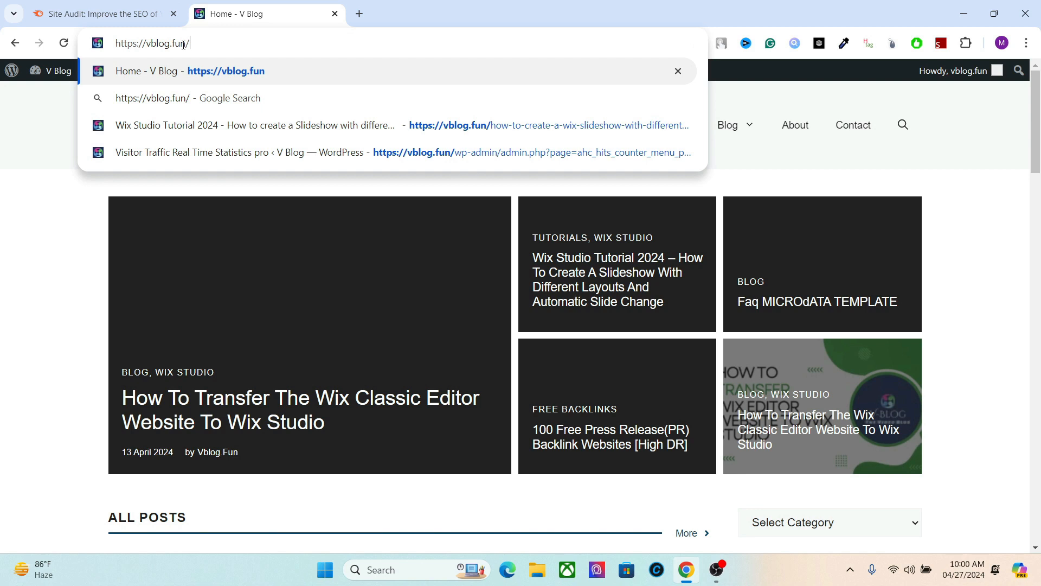
type("w")
key("BackSpace")
type("s")
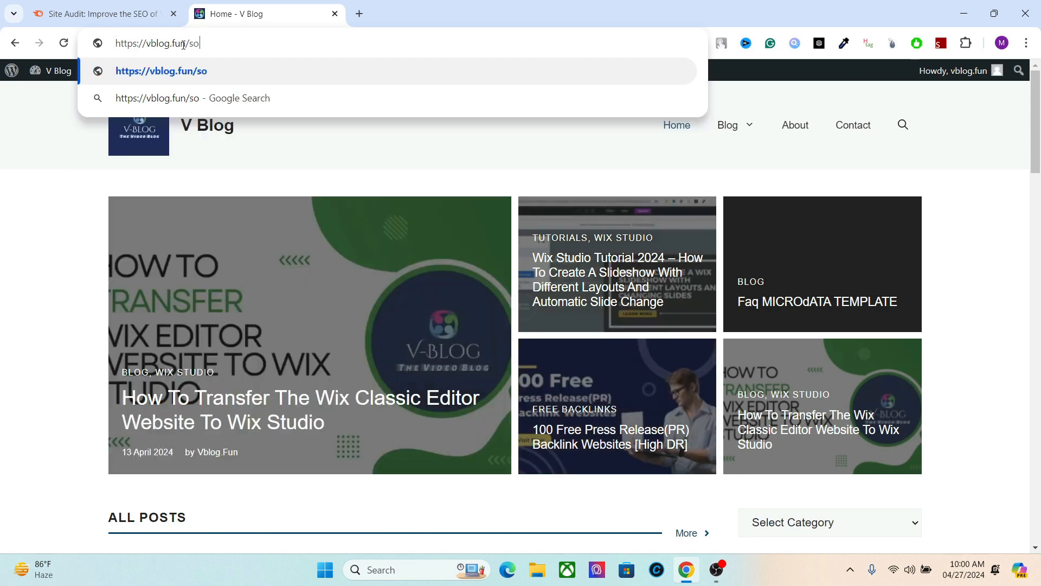
type("ite")
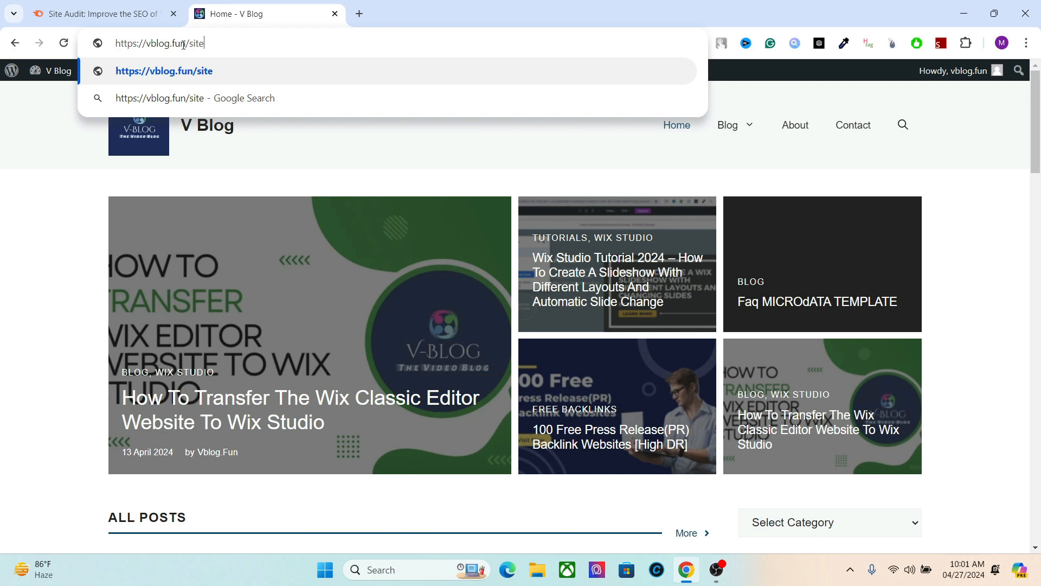
type("map")
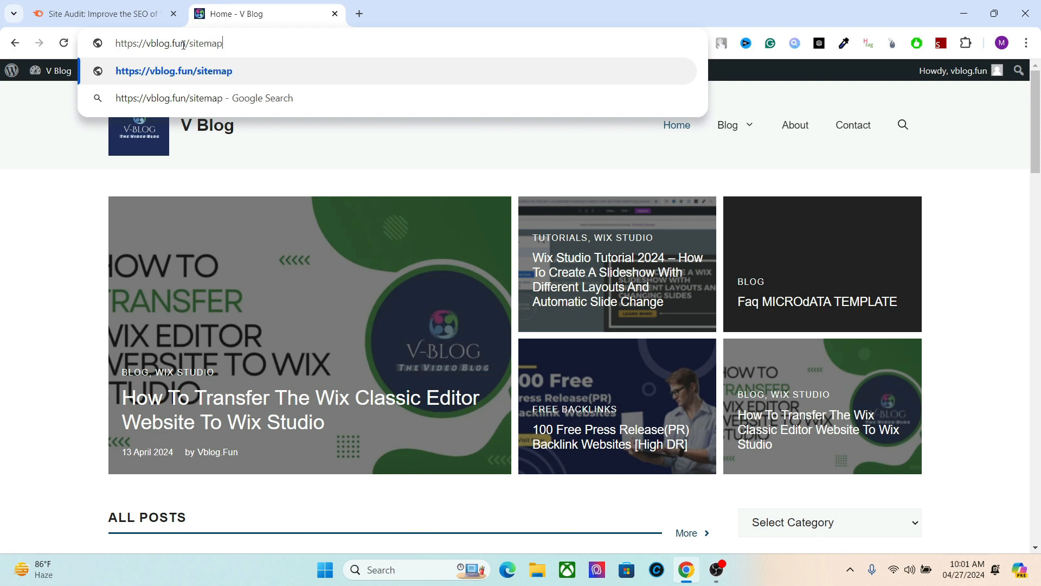
type(".xml")
key("Return")
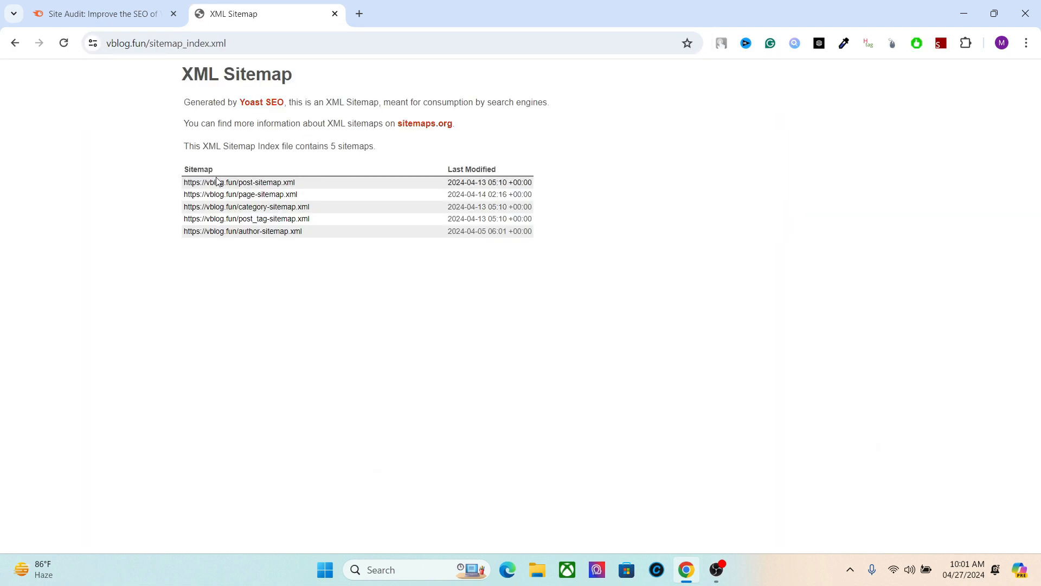
Open post-sitemap.xml from the sitemap index in a new tab and copy its URL
right_click(218, 182)
left_click(279, 194)
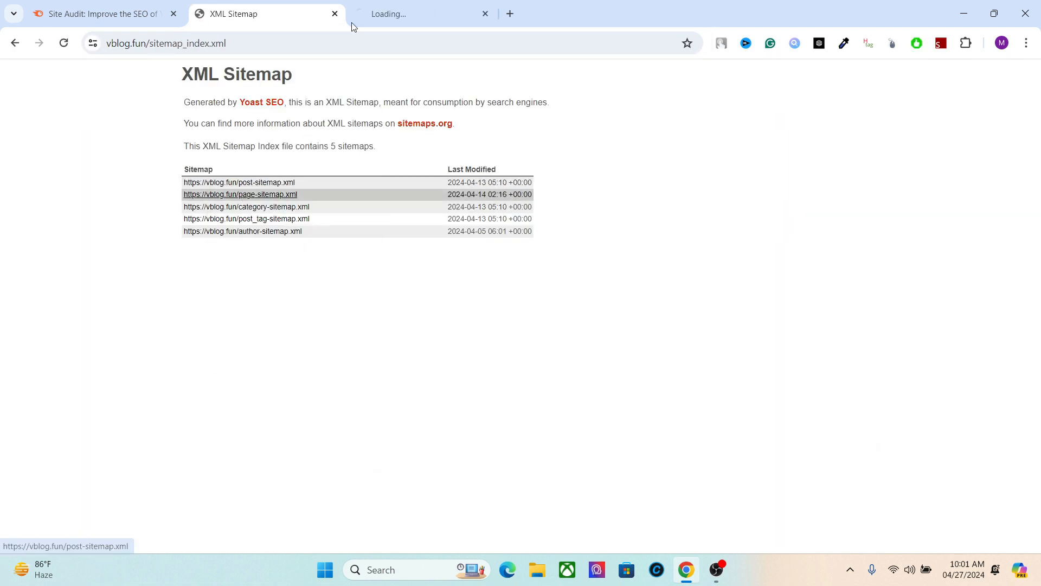
left_click(412, 14)
left_click(233, 44)
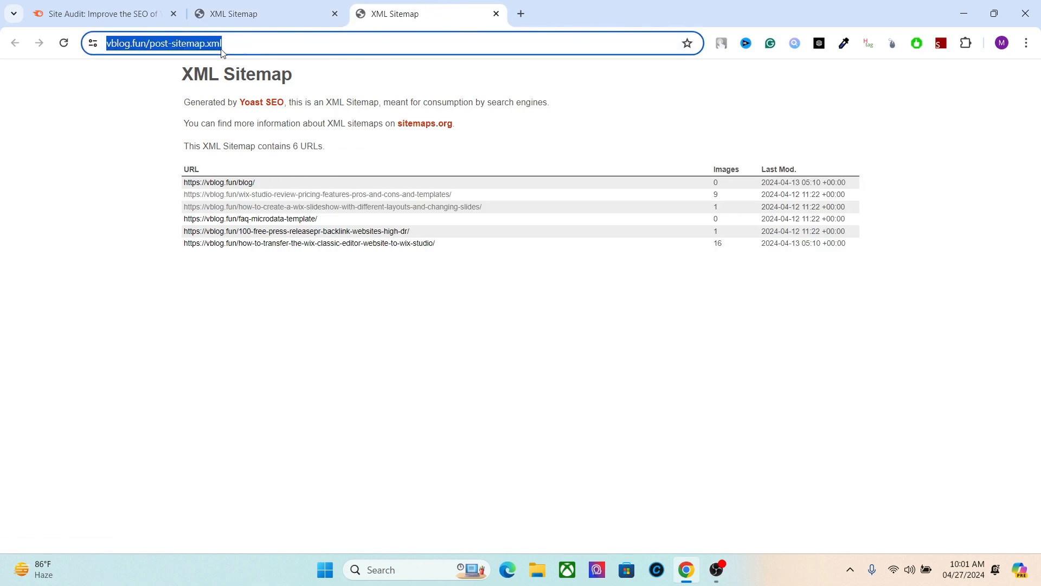
right_click(221, 53)
left_click(263, 174)
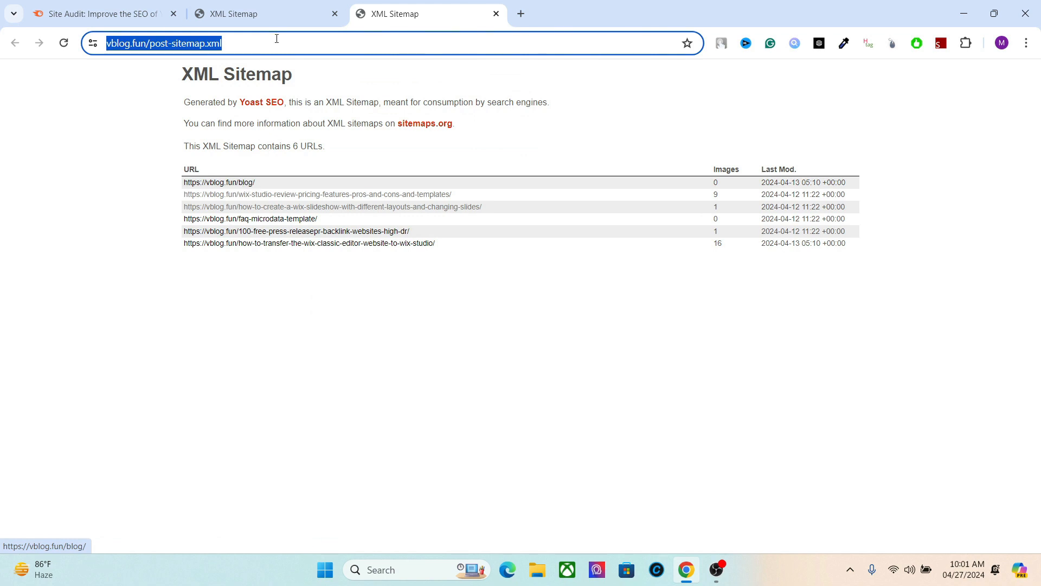
left_click(282, 14)
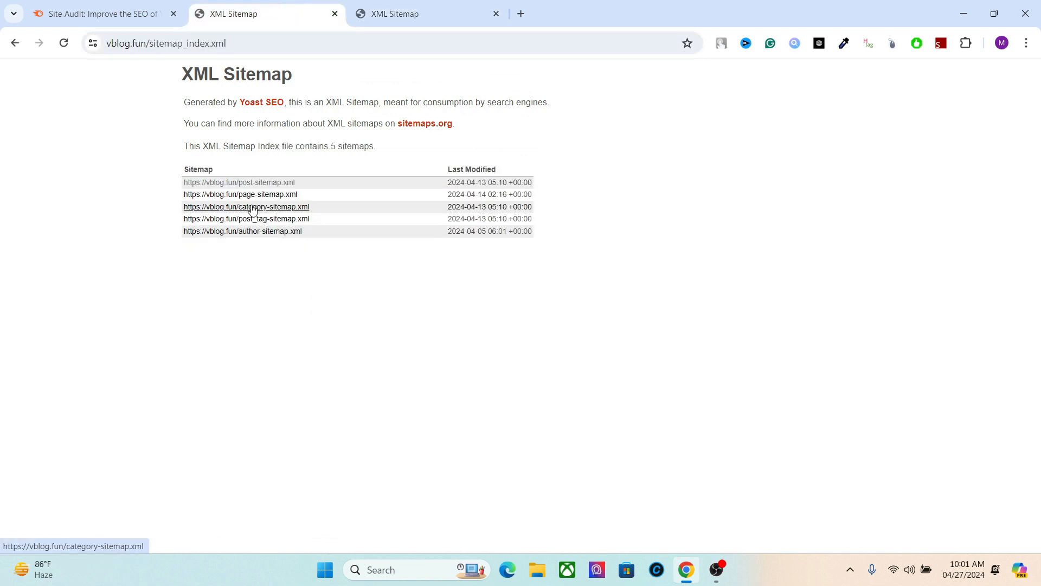
left_click(444, 6)
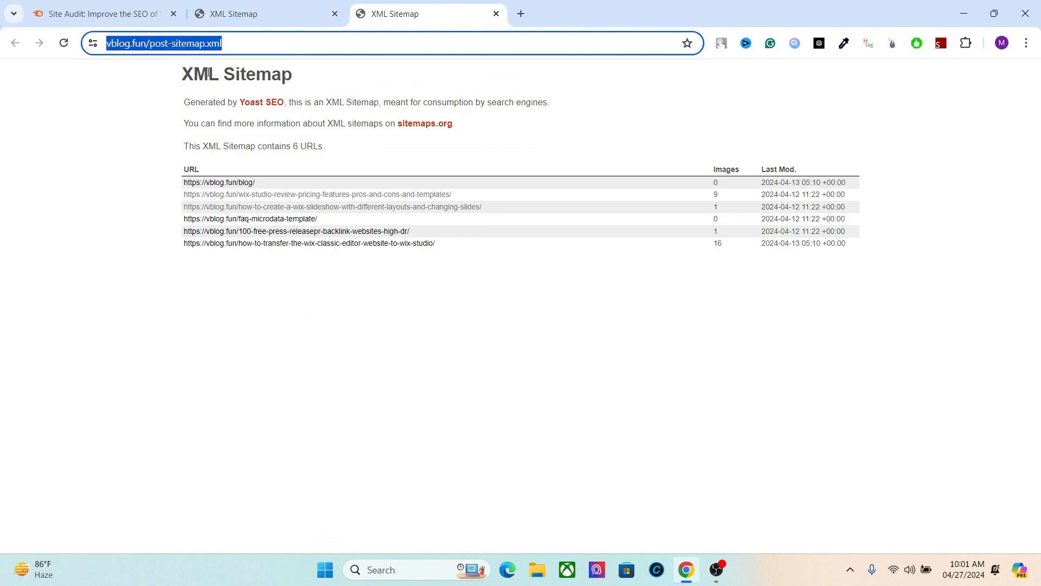
left_click(136, 11)
left_click(461, 220)
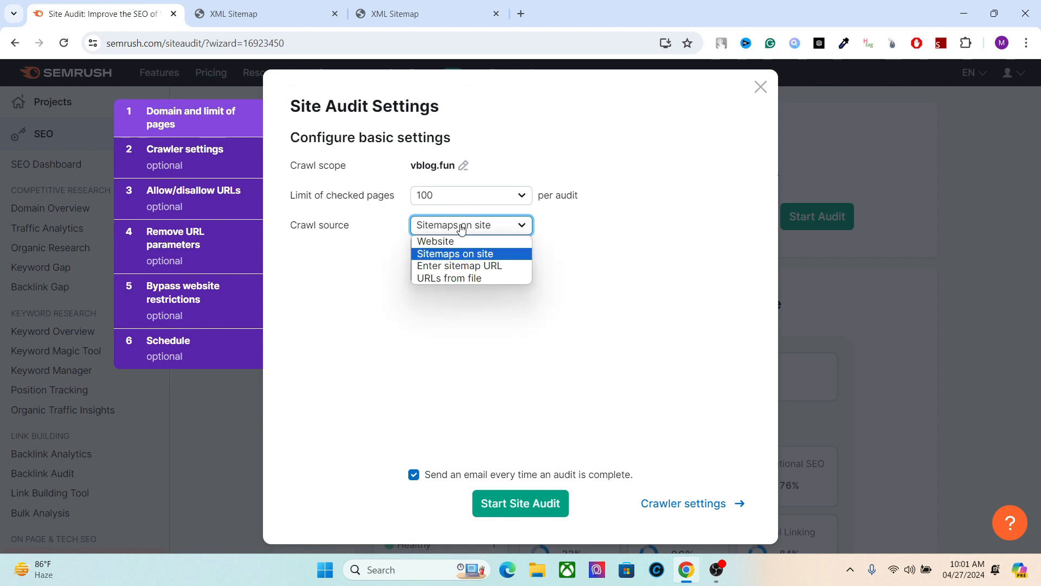
left_click(453, 254)
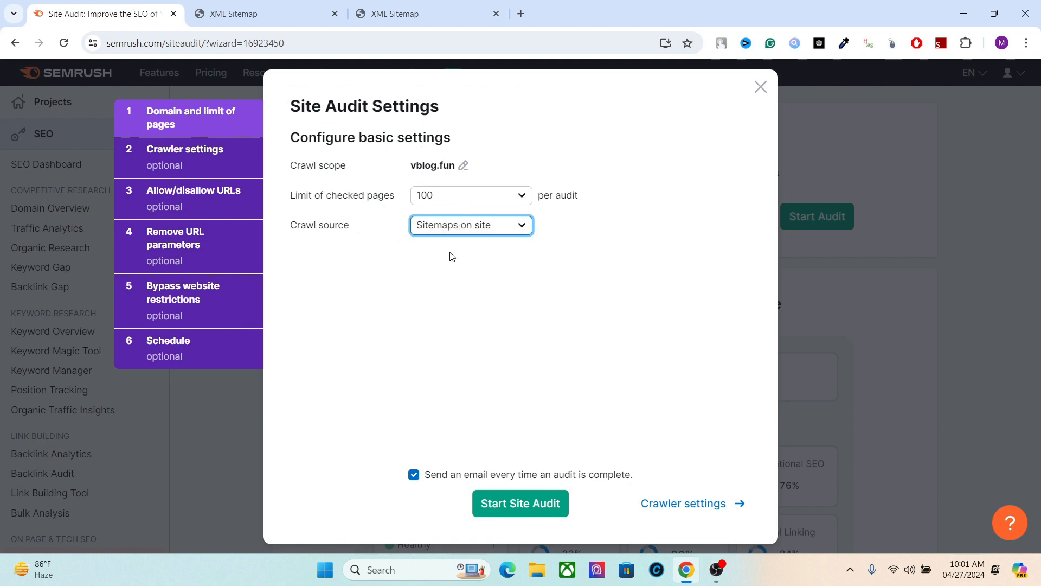
left_click(473, 223)
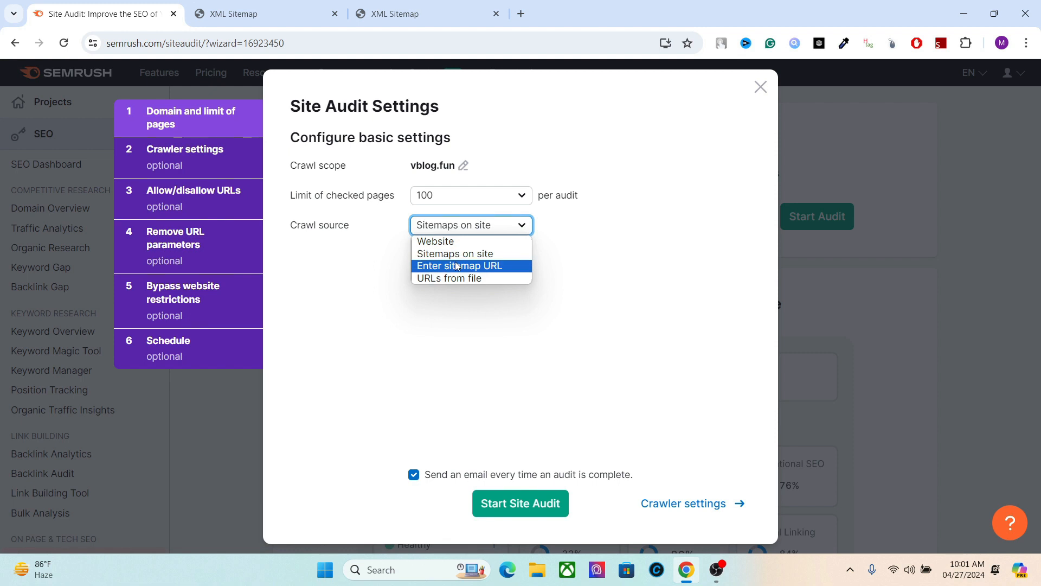
left_click(457, 266)
right_click(579, 225)
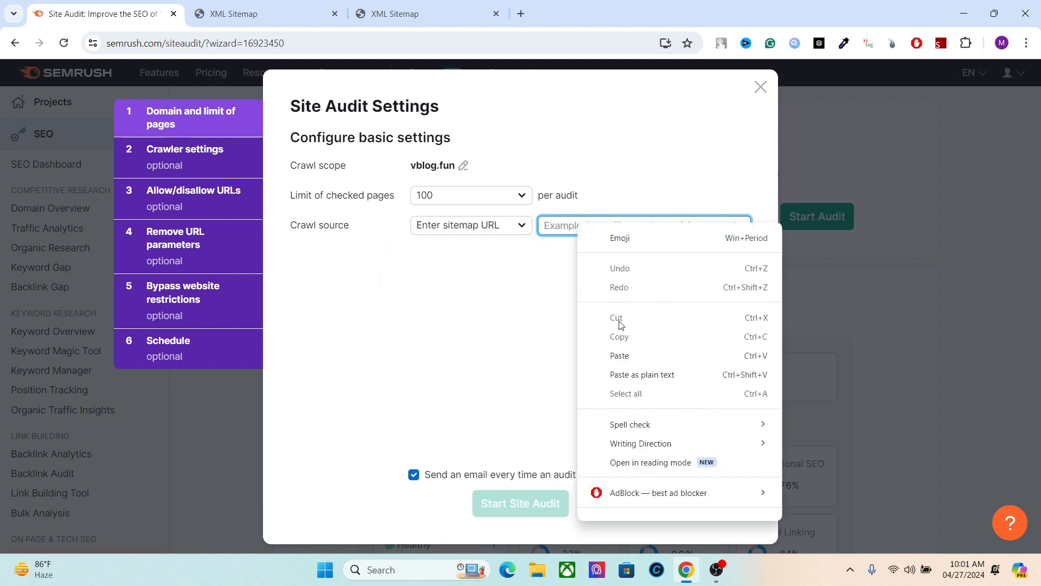
left_click(620, 355)
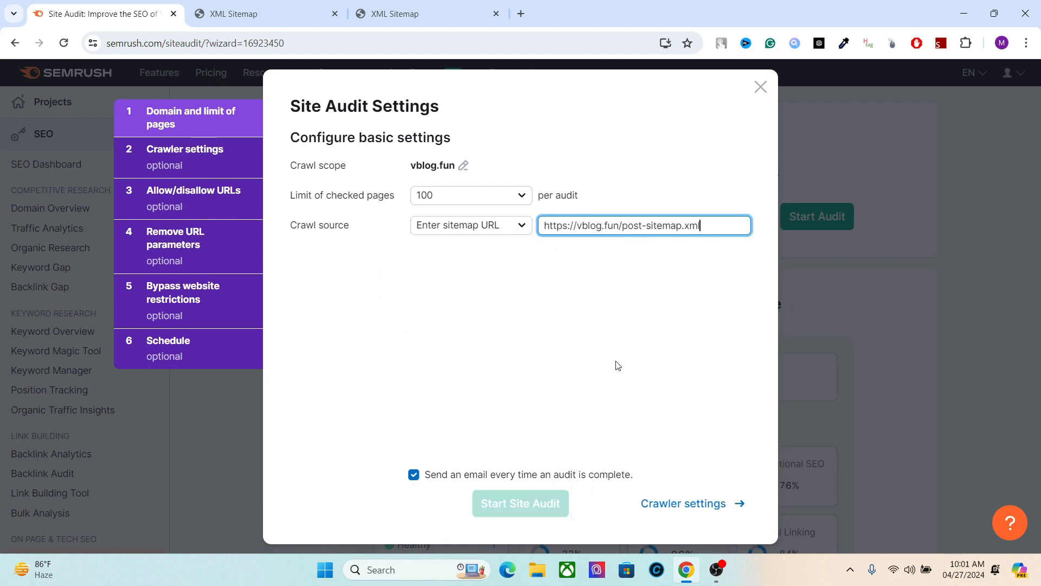
Switch the crawl source from the entered sitemap URL back to Sitemaps on site
triple_click(618, 227)
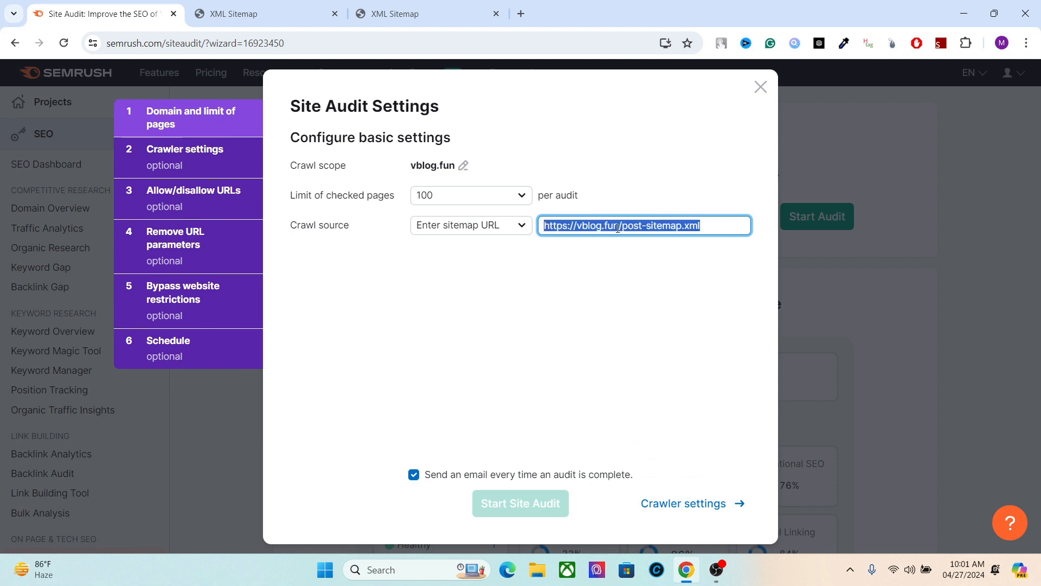
left_click(500, 226)
left_click(464, 254)
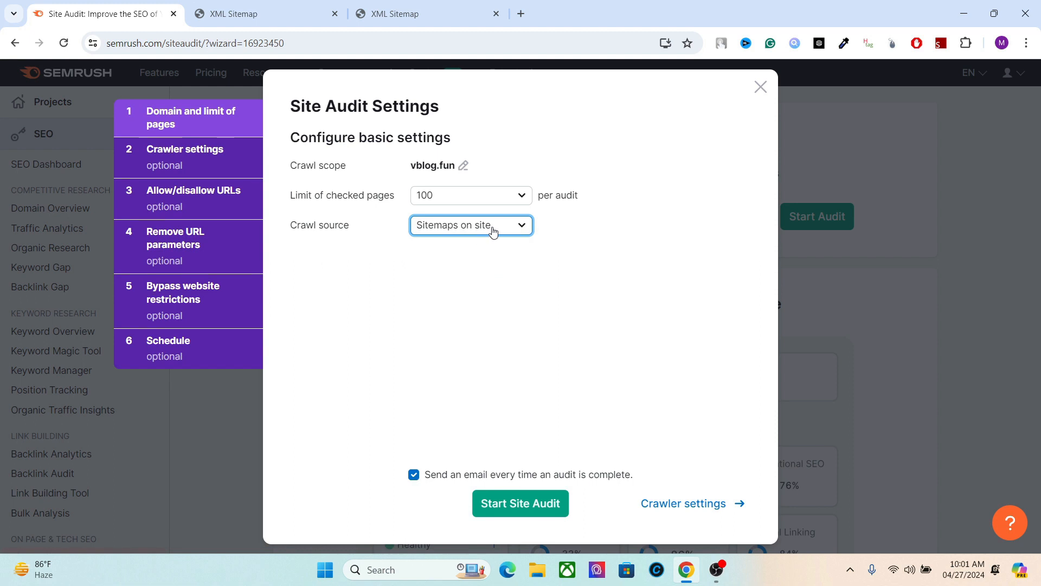
Go back to the XML sitemap index of vblog.fun and examine the sitemaps listed there
left_click(413, 7)
left_click(345, 6)
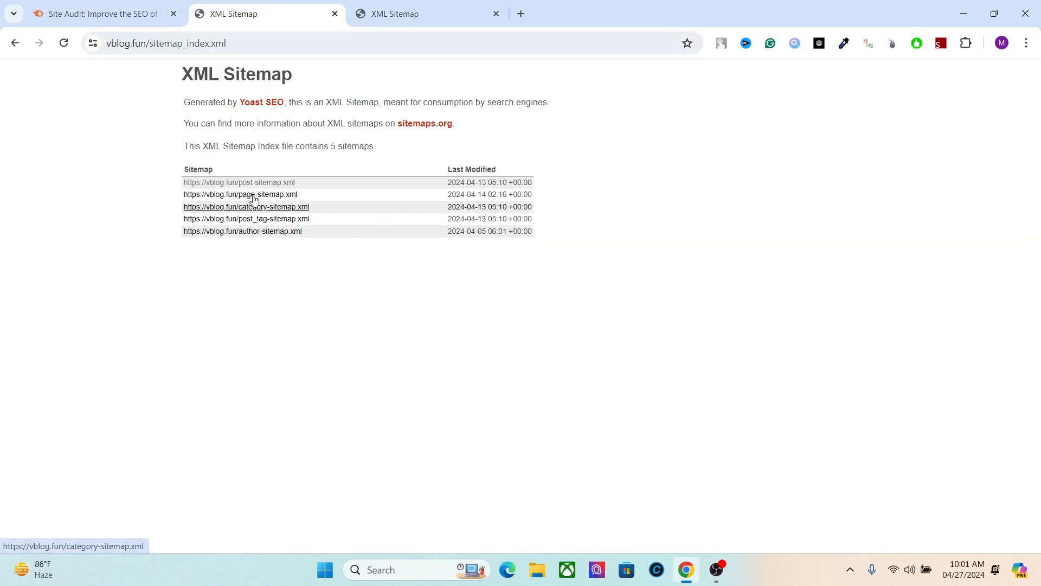
Return to the Site Audit settings, try URLs from file as the crawl source, and set it to Website
left_click(119, 5)
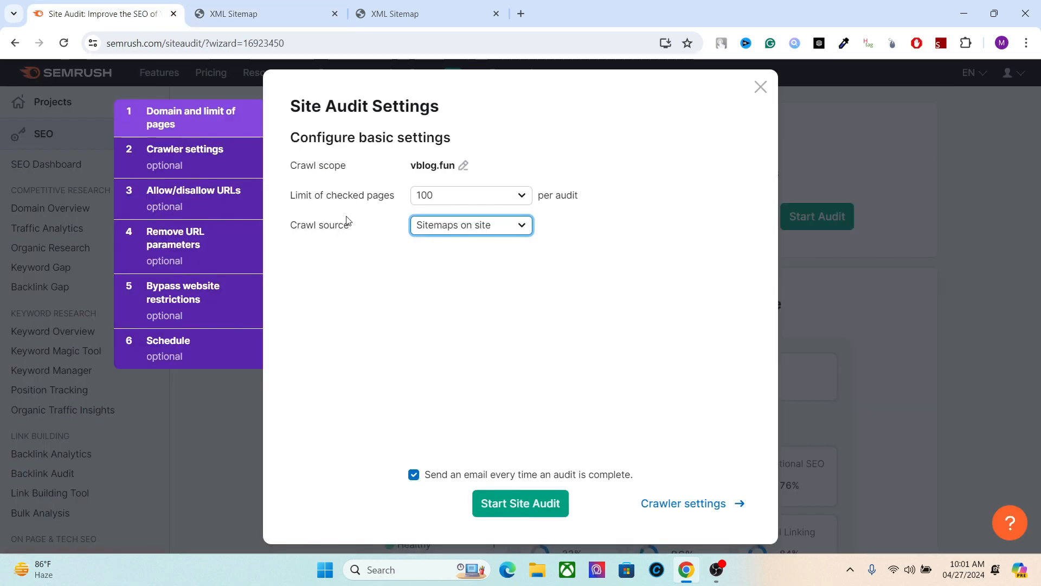
left_click(431, 230)
left_click(434, 278)
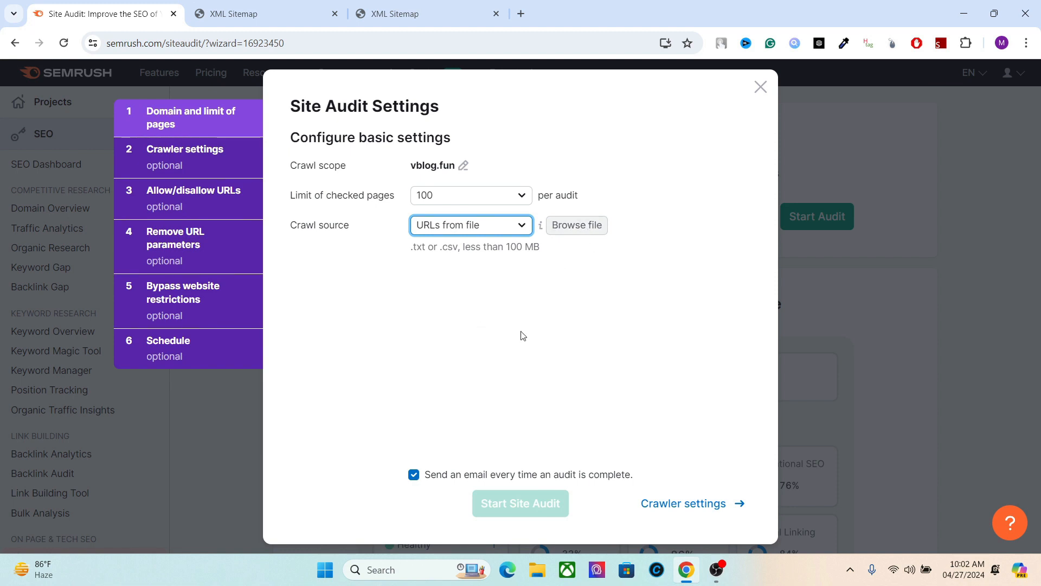
left_click(502, 229)
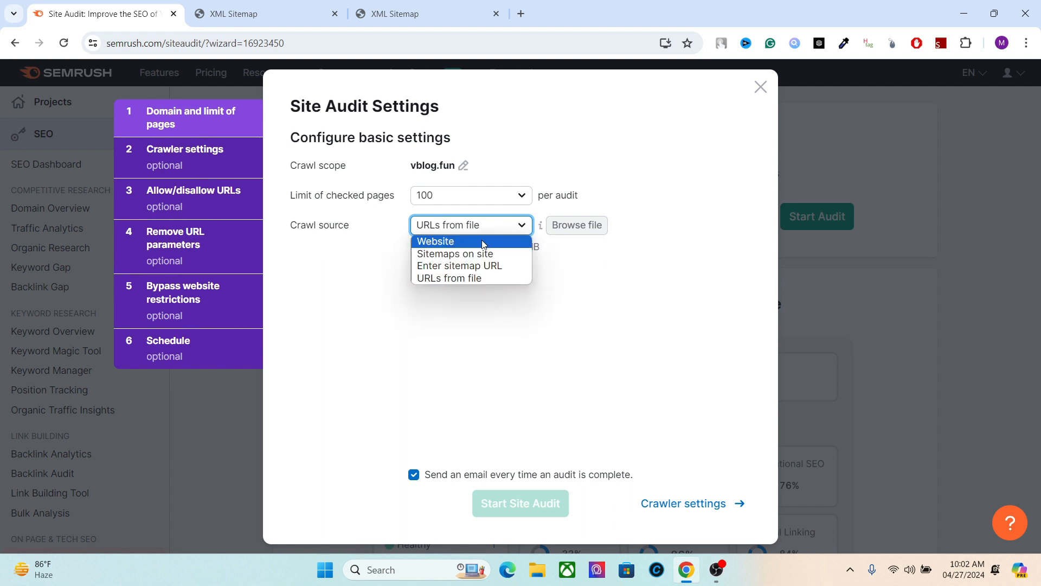
left_click(484, 242)
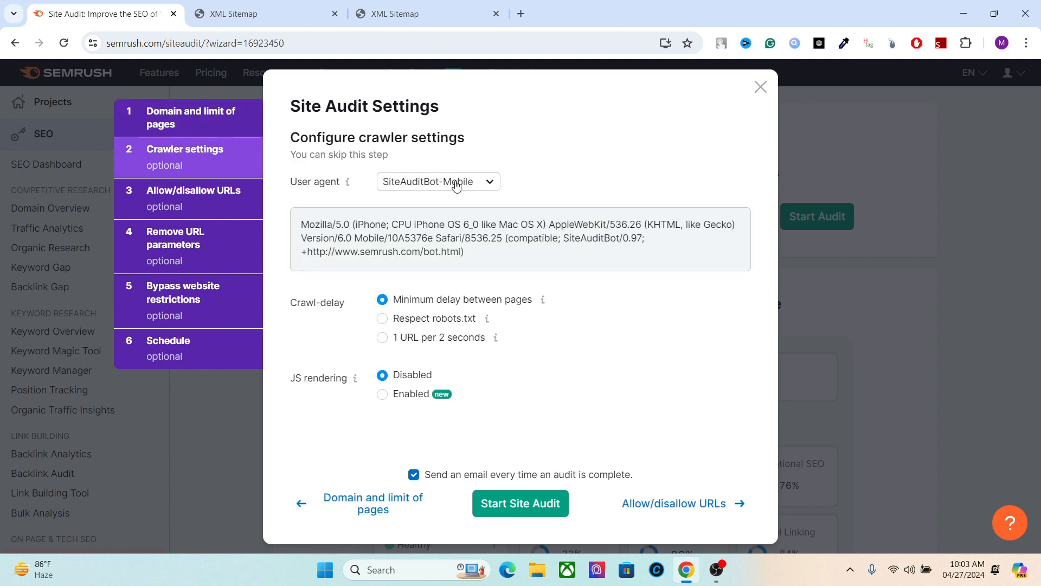
In the crawler settings, switch the user agent to GoogleBot-Mobile
left_click(436, 183)
left_click(436, 184)
left_click(437, 185)
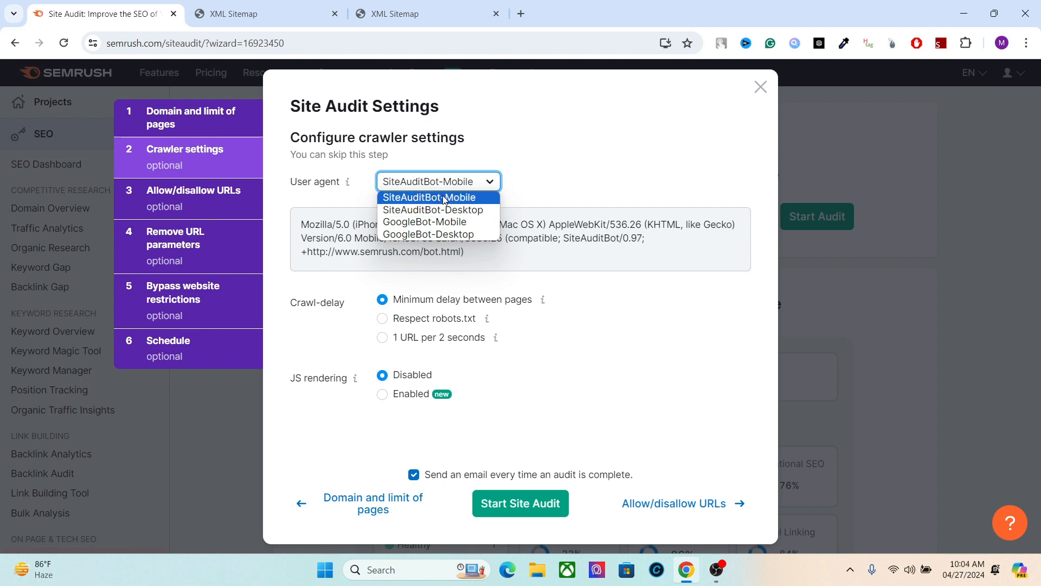
left_click(465, 199)
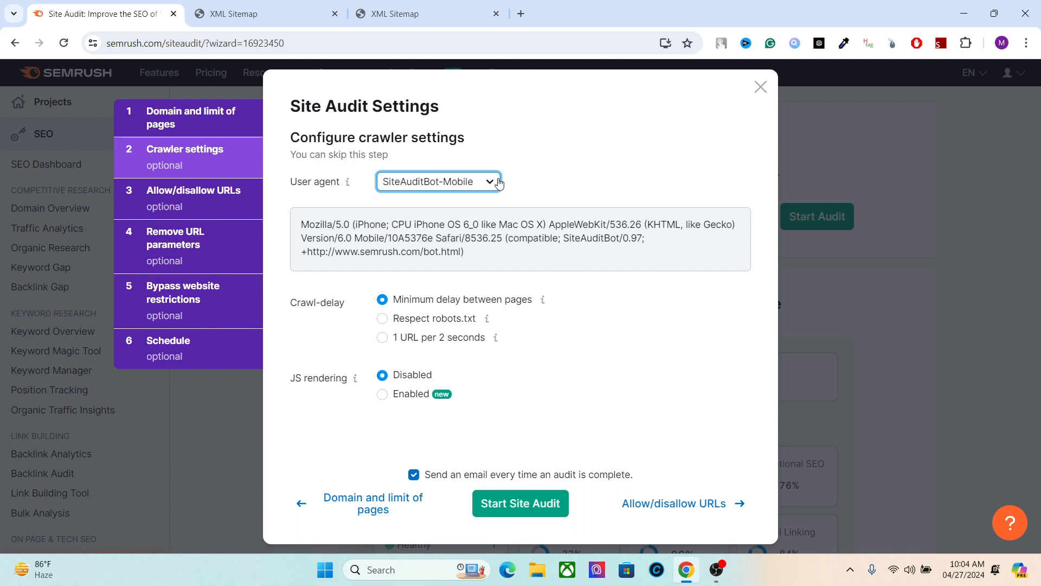
left_click(477, 182)
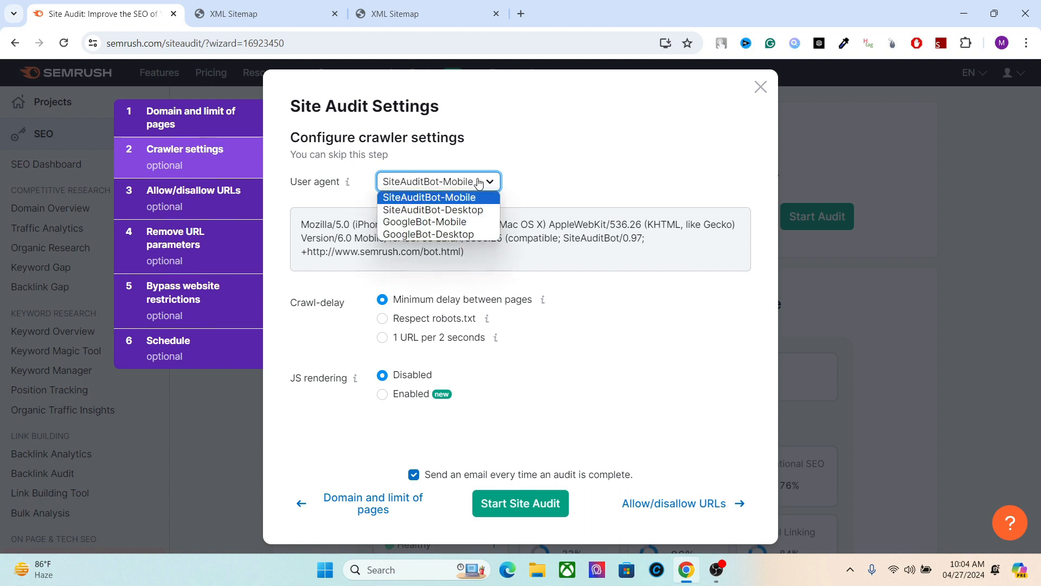
left_click(448, 222)
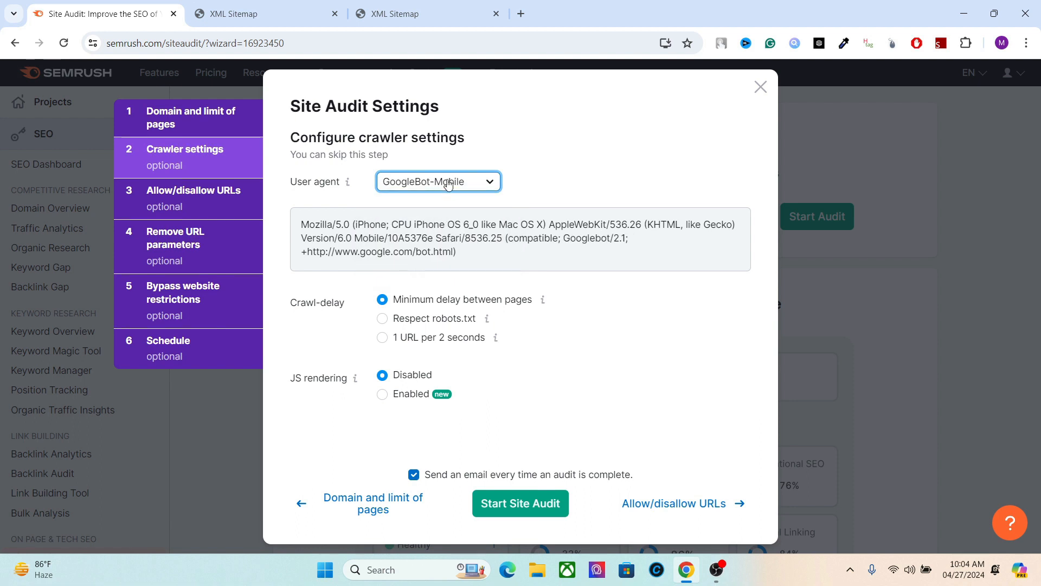
Set the crawler's user agent back to SiteAuditBot-Mobile
left_click(448, 182)
left_click(453, 187)
left_click(453, 187)
left_click(440, 197)
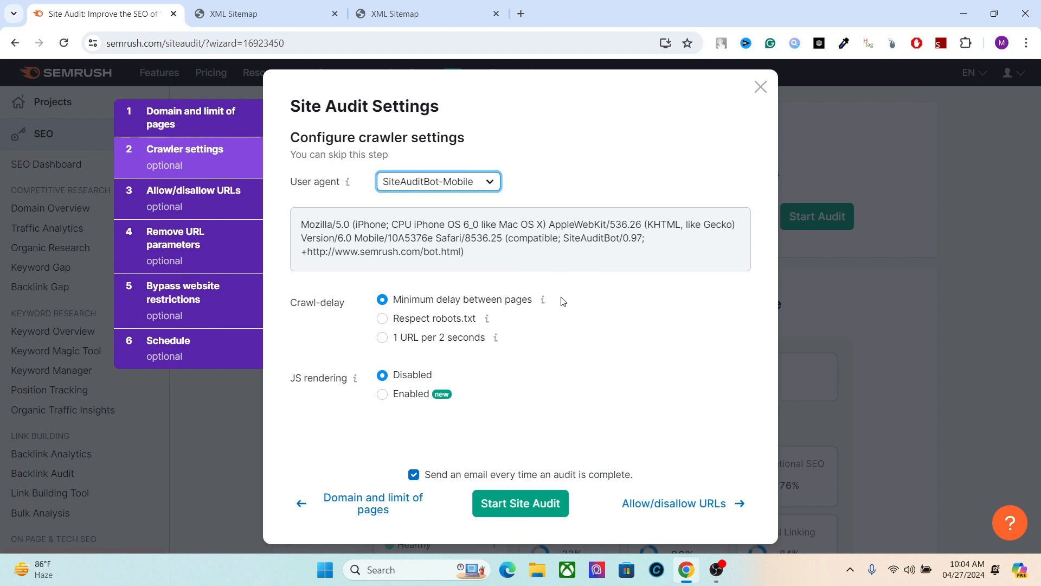
Try the other crawl-delay options and enabled JS rendering, and set them back to Minimum delay between pages and Disabled
left_click(433, 319)
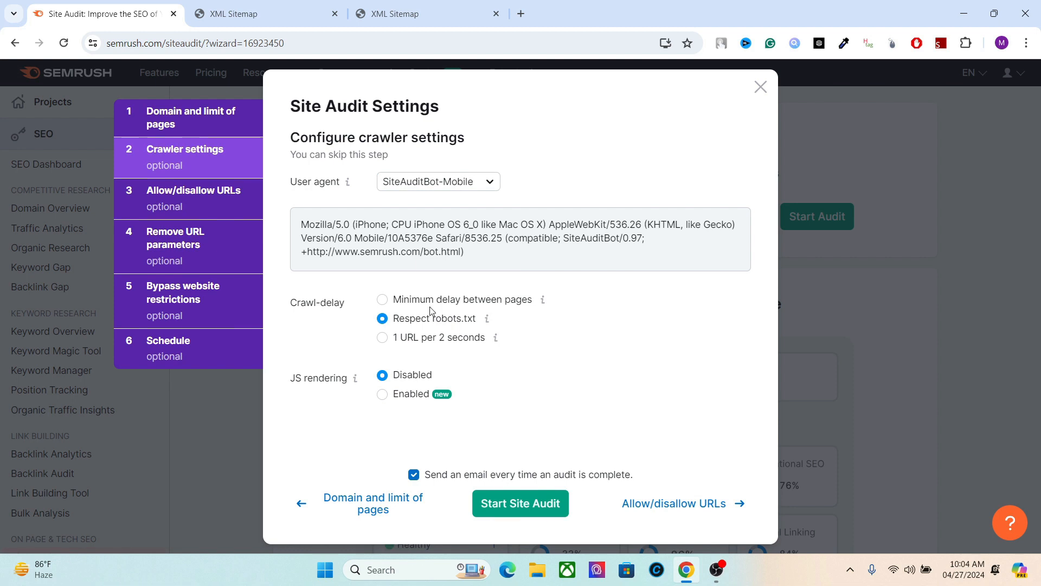
left_click(431, 305)
left_click(417, 337)
left_click(408, 321)
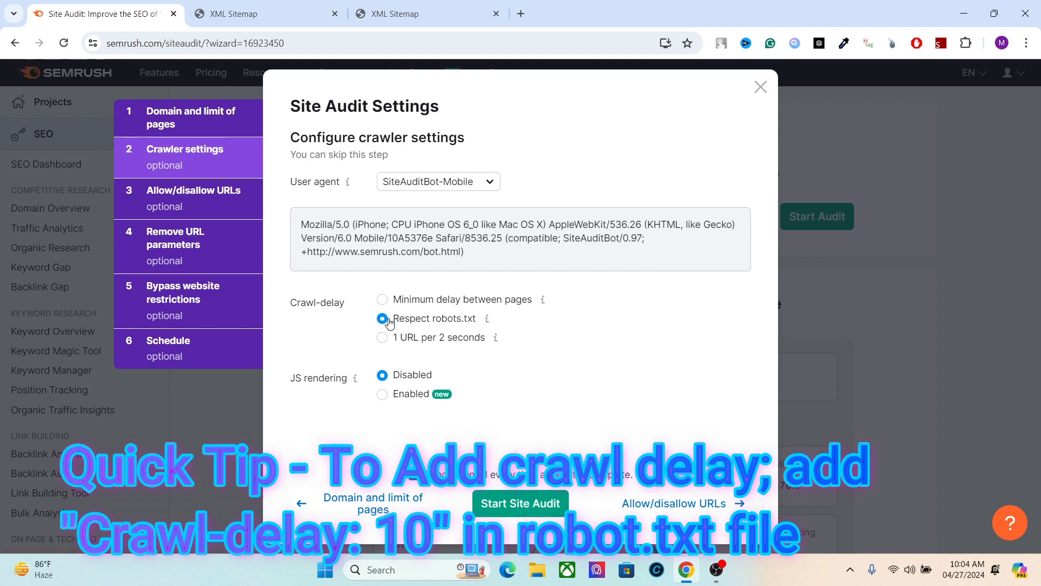
left_click(383, 301)
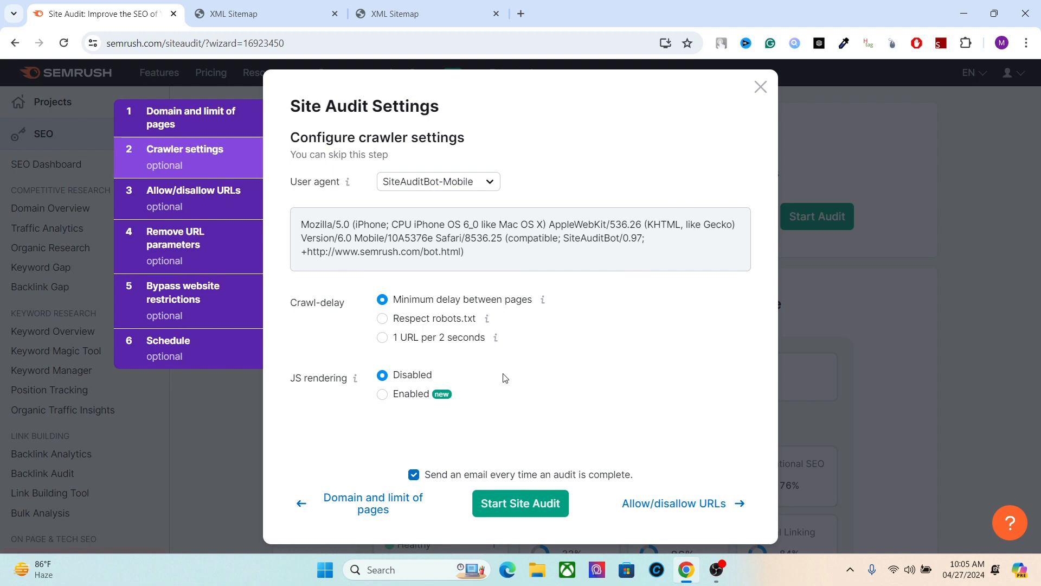
left_click(395, 398)
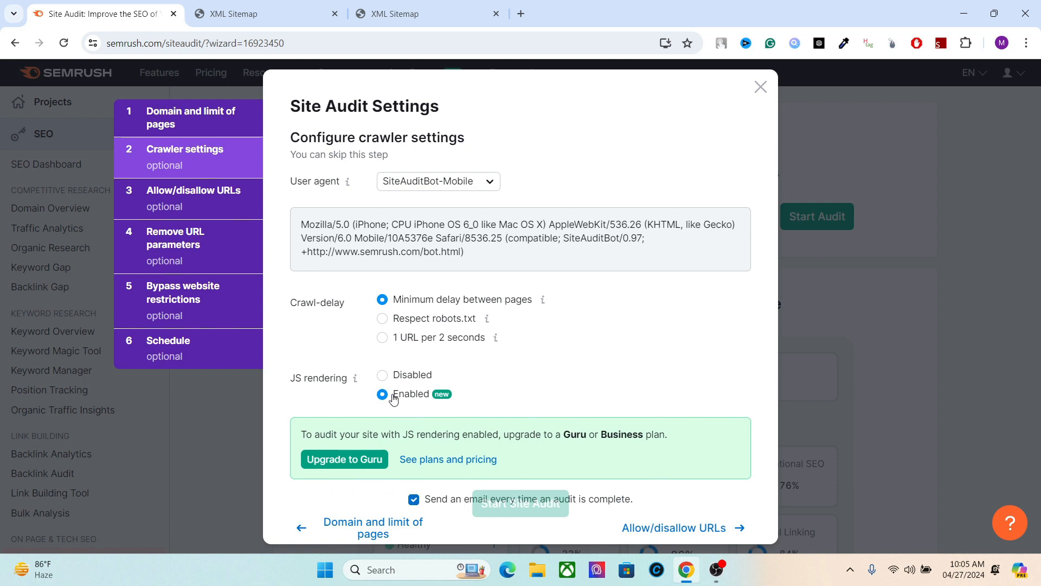
left_click(394, 374)
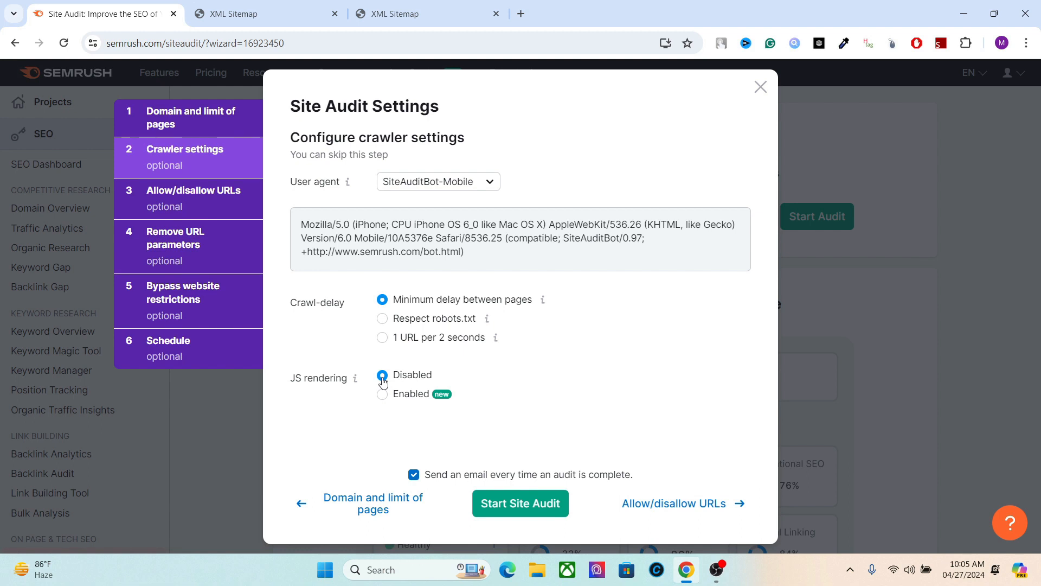
Examine the allow/disallow URL masks and the list of URL parameters to ignore without entering anything
left_click(238, 213)
left_click(371, 223)
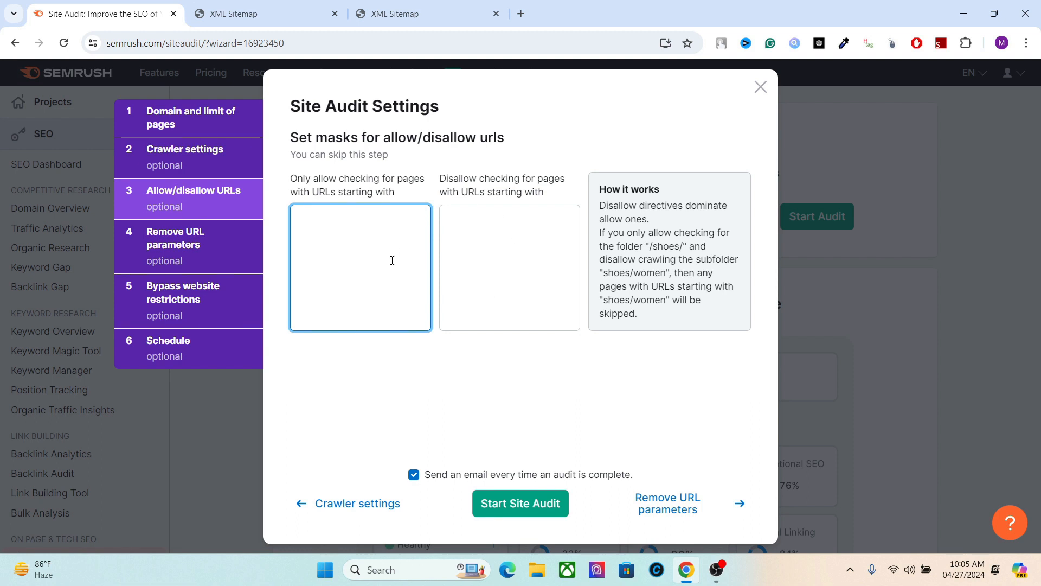
left_click(454, 230)
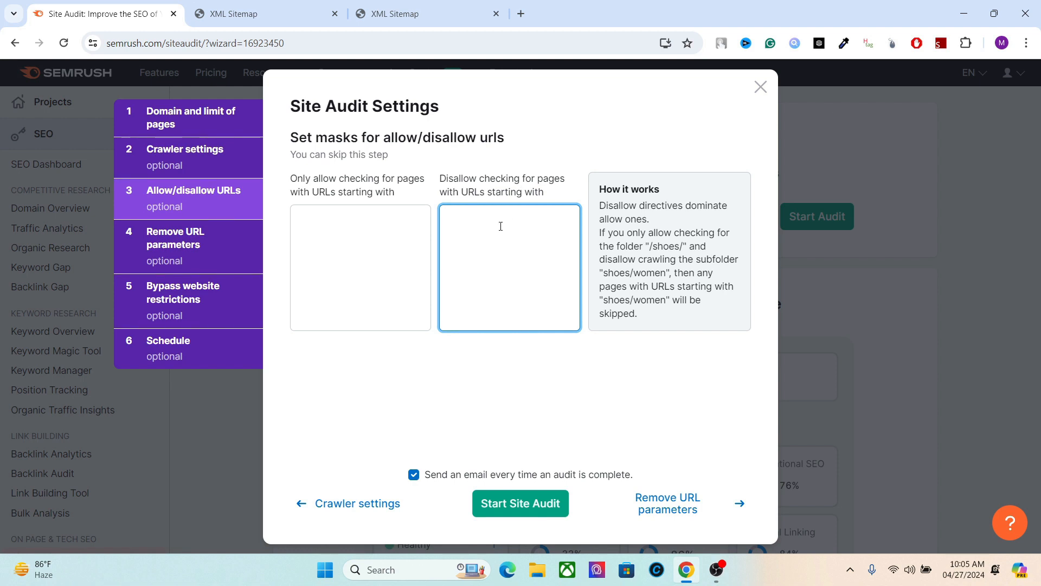
left_click(386, 230)
left_click(530, 237)
left_click(402, 247)
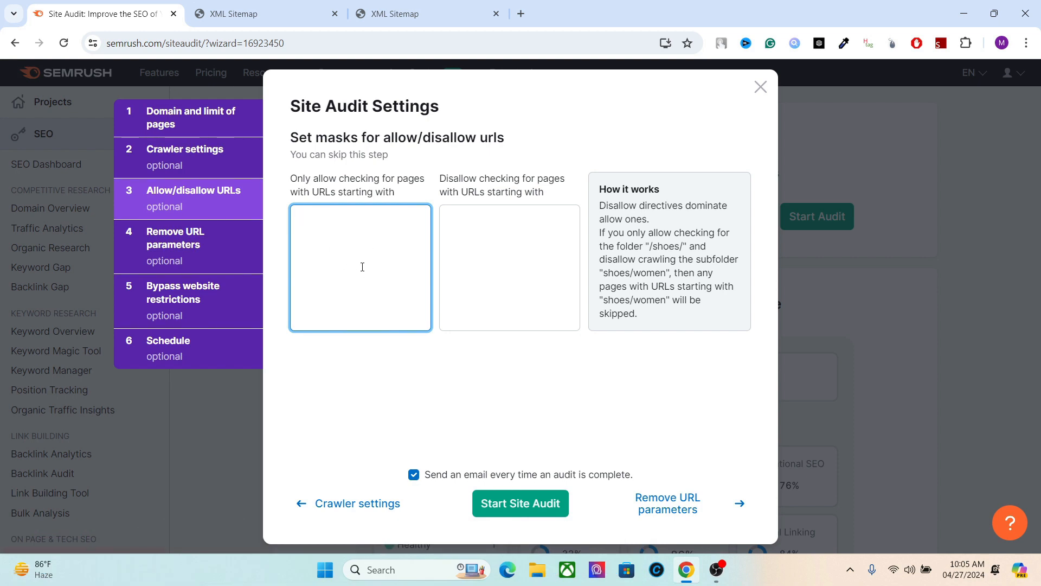
left_click(467, 266)
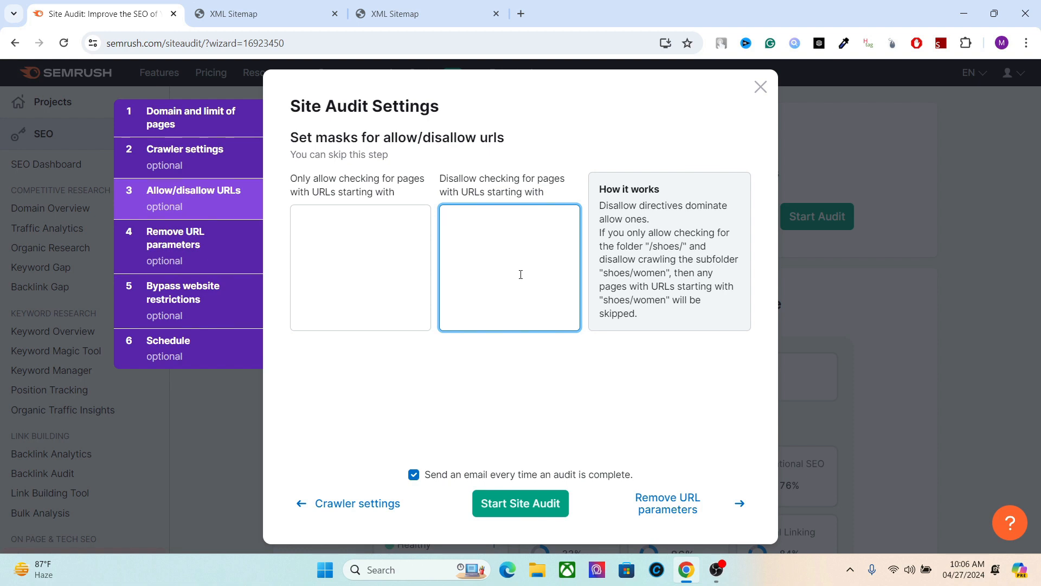
left_click(257, 246)
left_click(376, 245)
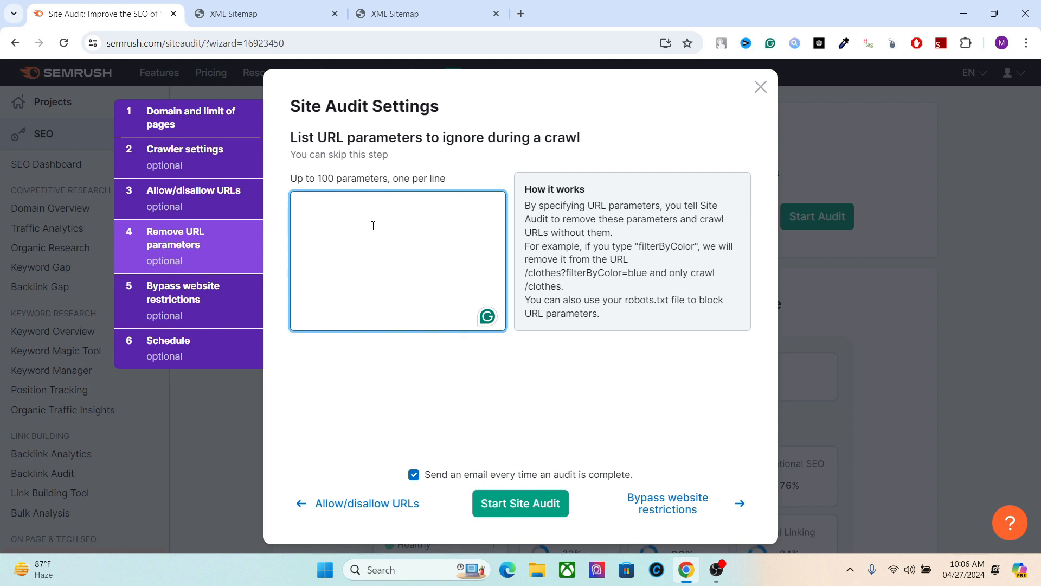
In the website restrictions, enable bypassing disallow in robots.txt and by robots meta tag, and leave crawling with credentials off
left_click(204, 299)
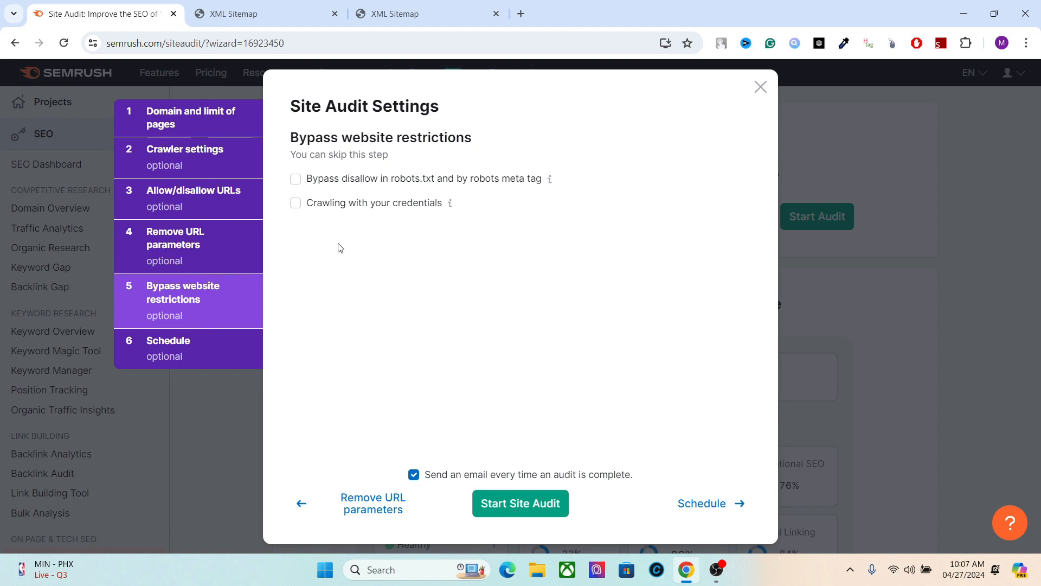
left_click(296, 180)
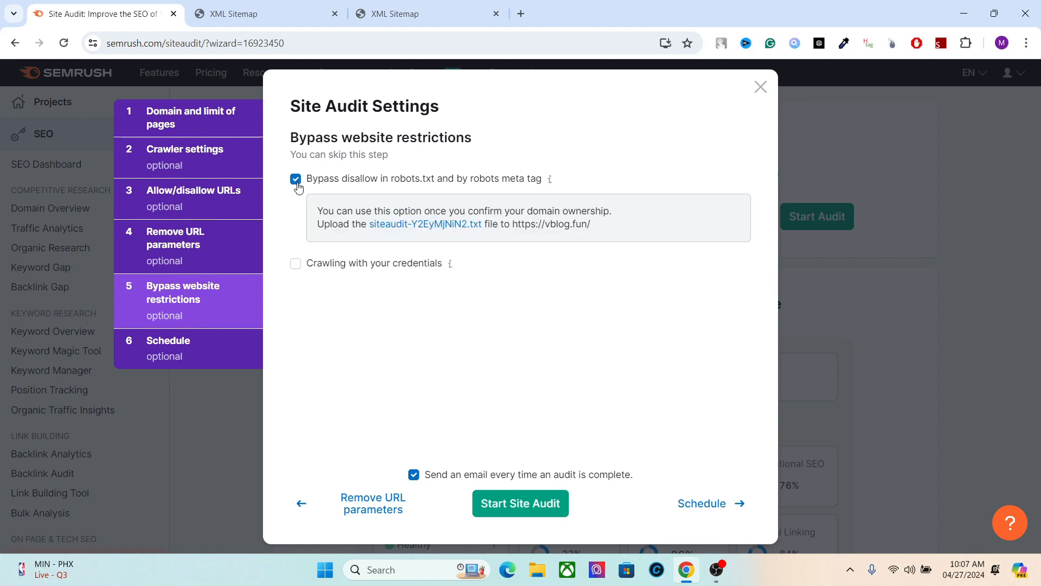
left_click(296, 182)
left_click(296, 182)
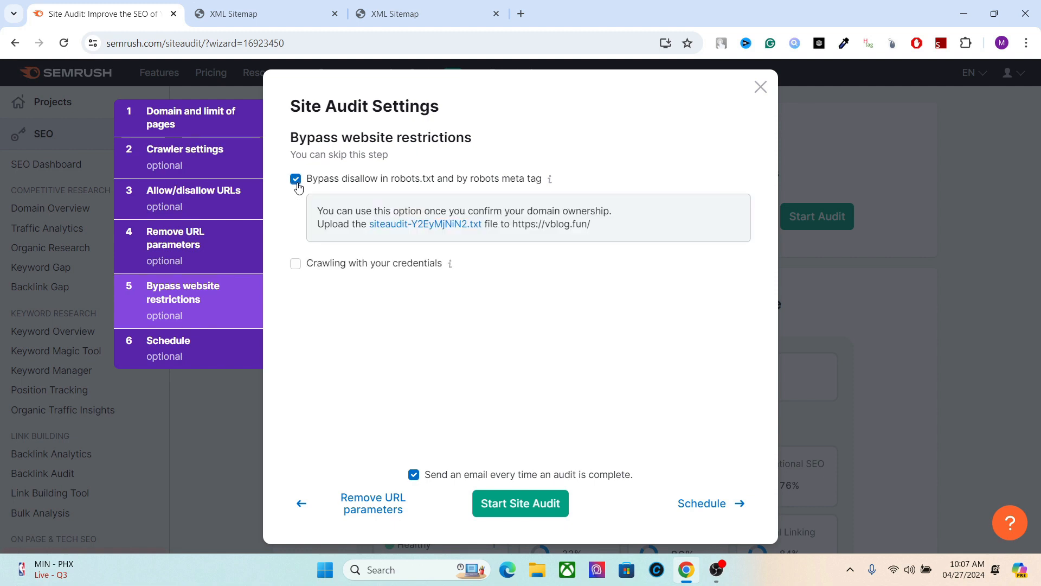
left_click(324, 269)
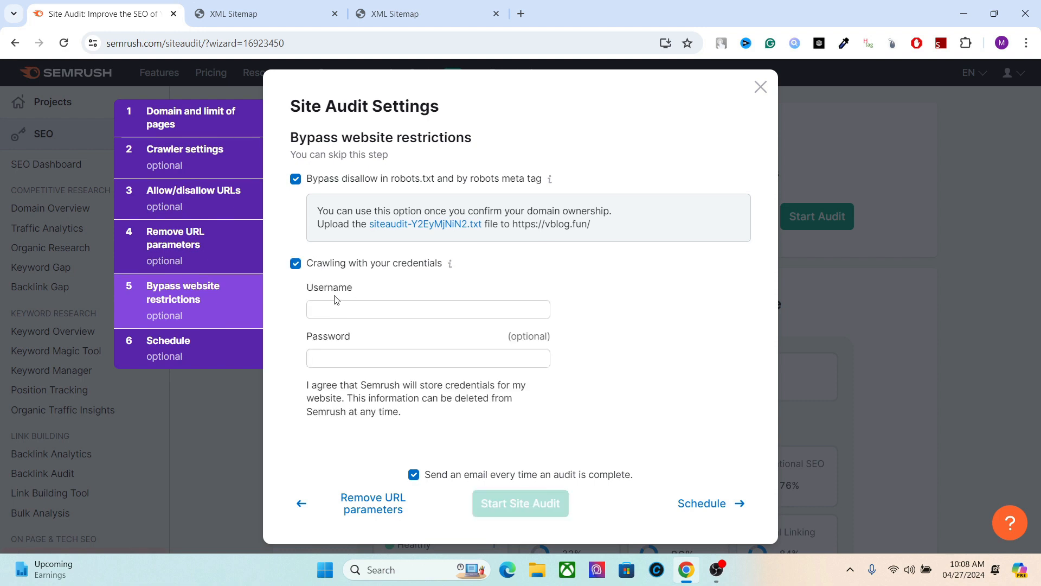
left_click(296, 263)
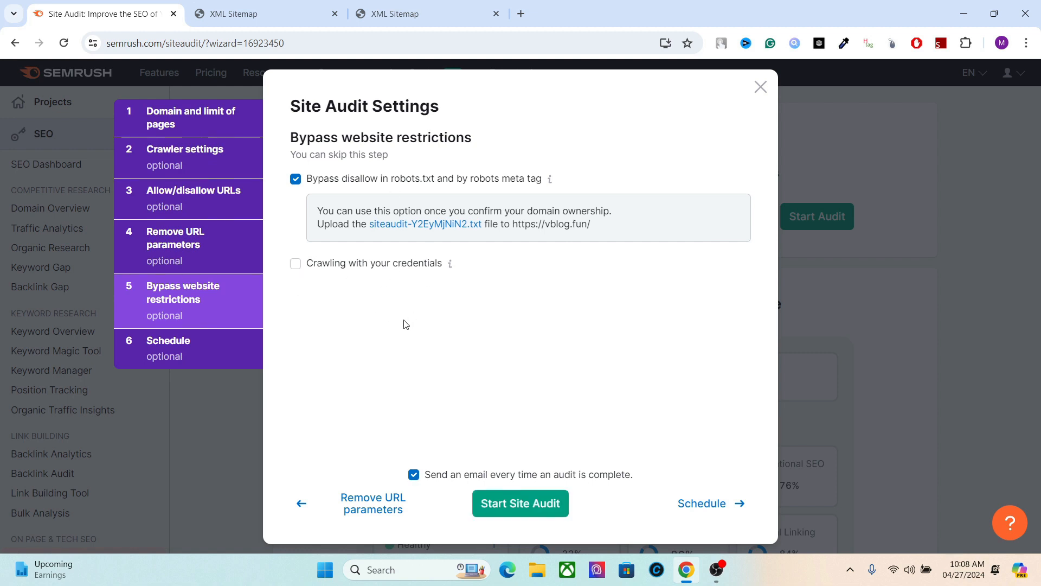
Set the site audit schedule to Once
left_click(185, 348)
left_click(190, 320)
left_click(186, 346)
left_click(356, 185)
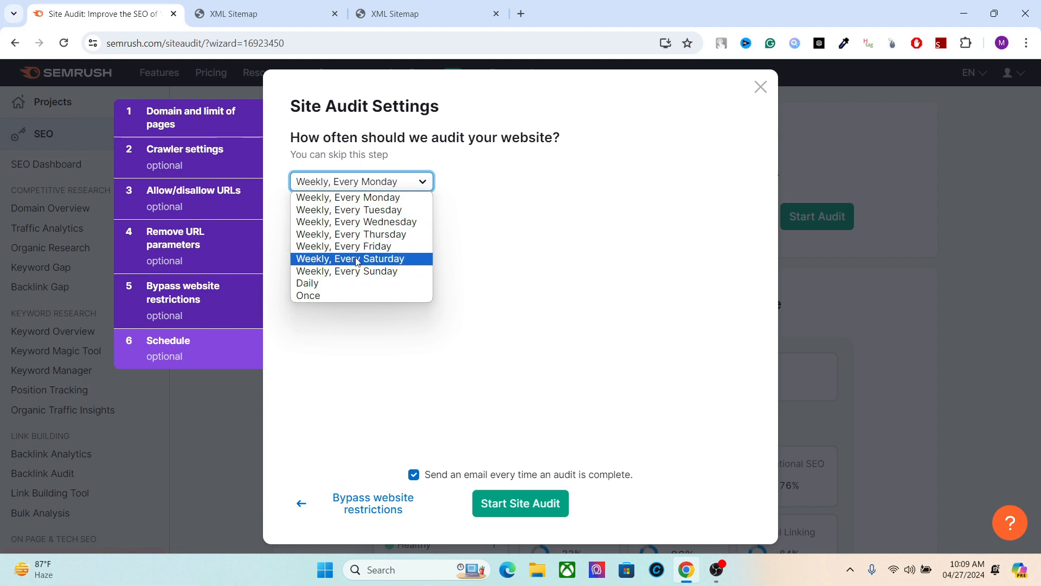
left_click(315, 298)
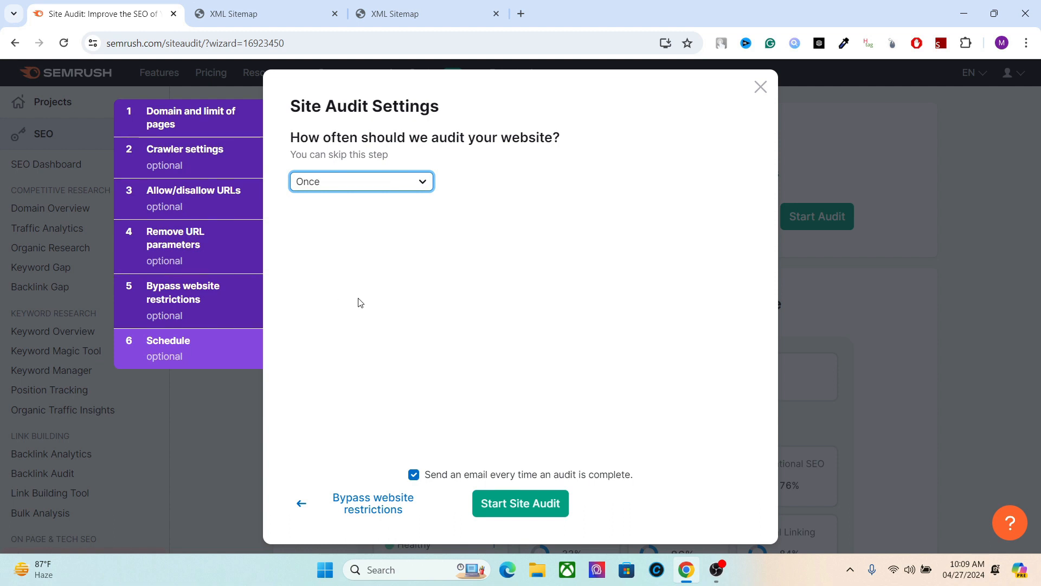
left_click(333, 189)
left_click(334, 189)
left_click(341, 188)
left_click(341, 188)
Review the audit settings section by section, from domain and page limit to schedule, and start the site audit
left_click(222, 130)
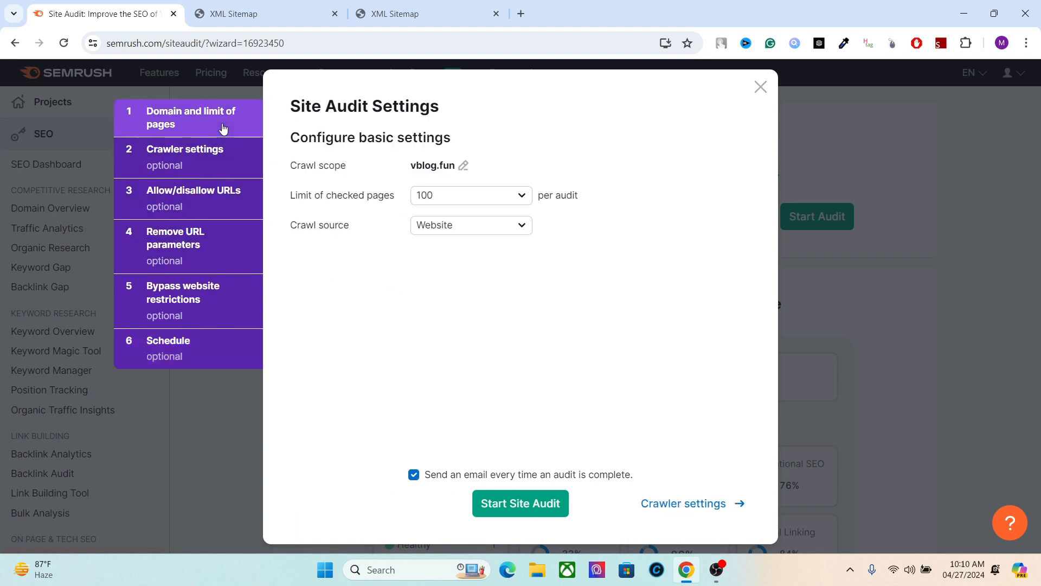
left_click(182, 159)
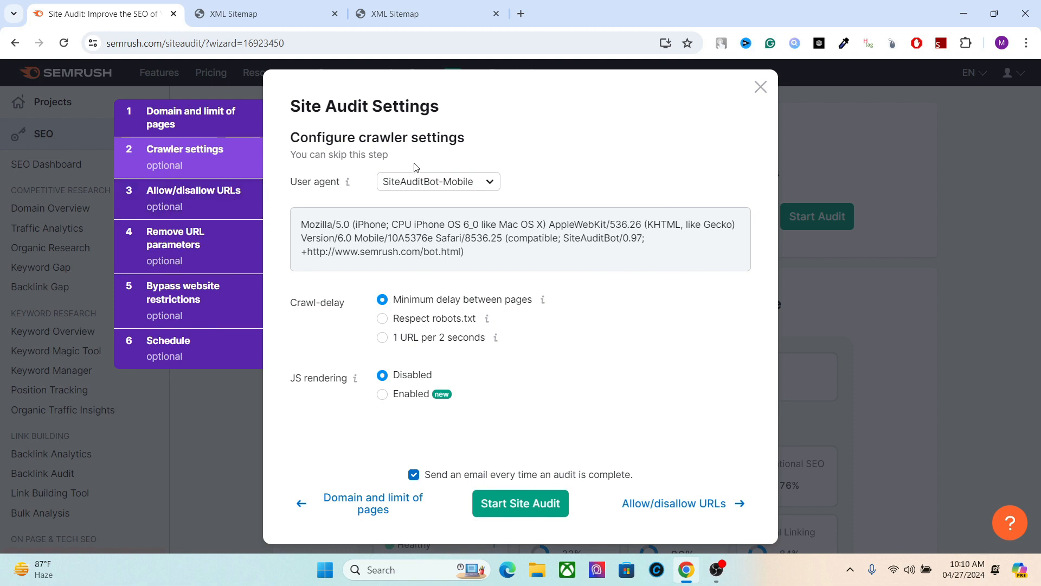
left_click(226, 202)
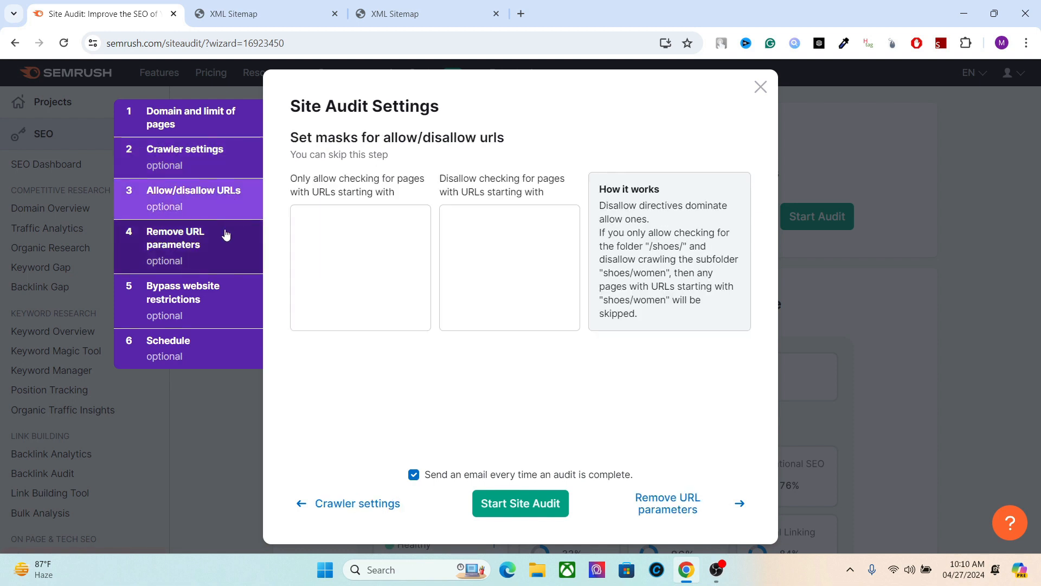
left_click(219, 250)
left_click(213, 302)
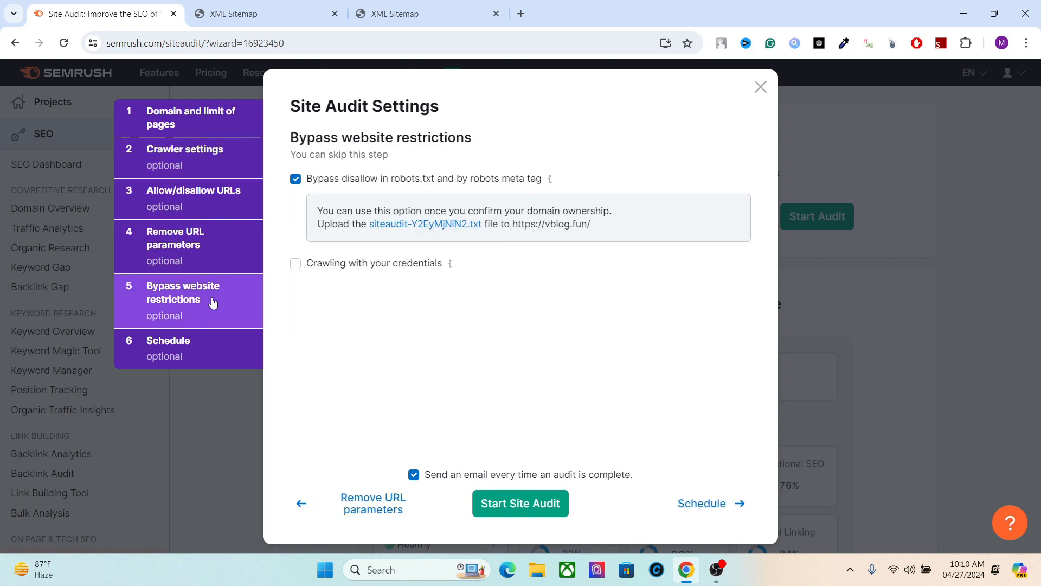
left_click(208, 263)
left_click(195, 351)
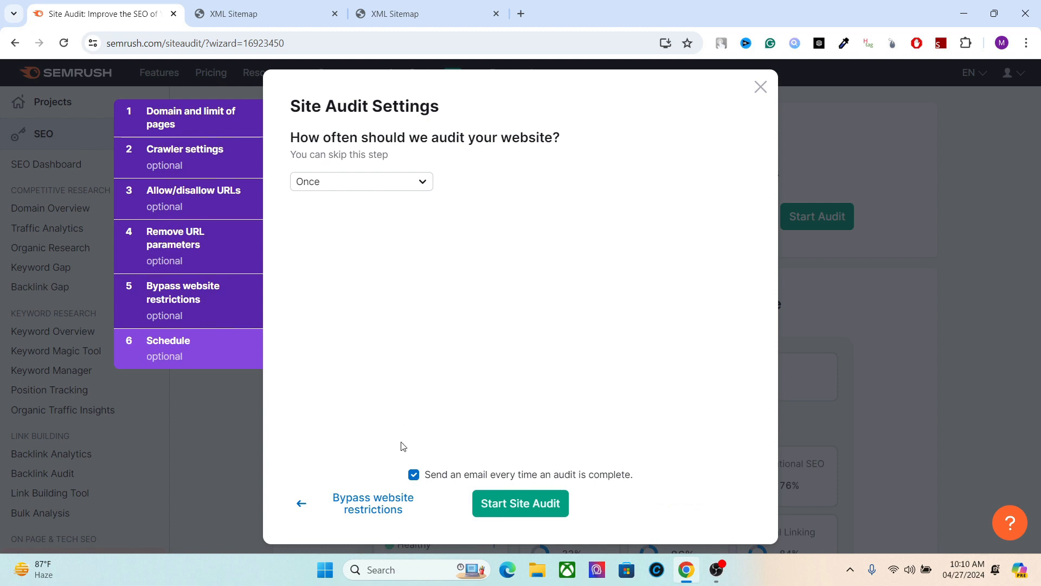
left_click(526, 506)
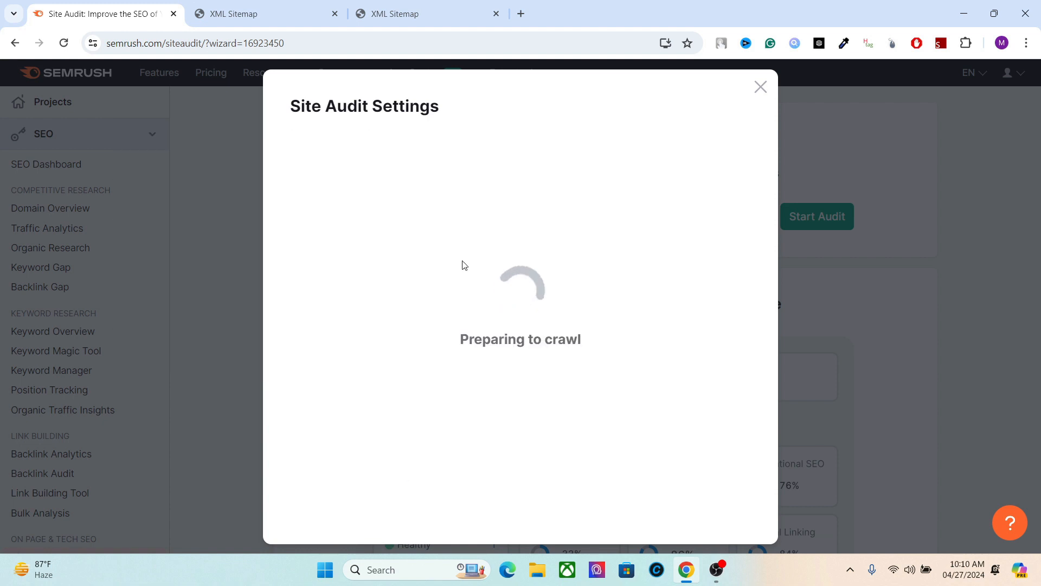